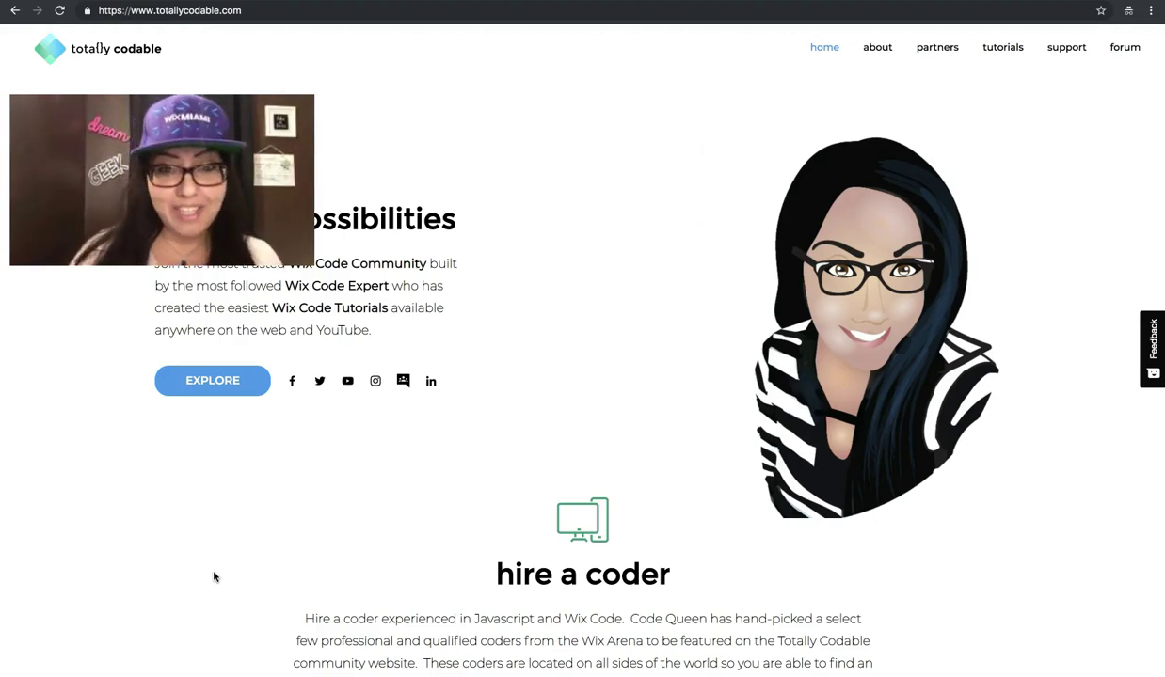
- Scroll down the Totally Codable home page and use VISIT SUPPORT to reach the Knowledge Base
{"action": "left_click", "coordinate": [219, 578]}
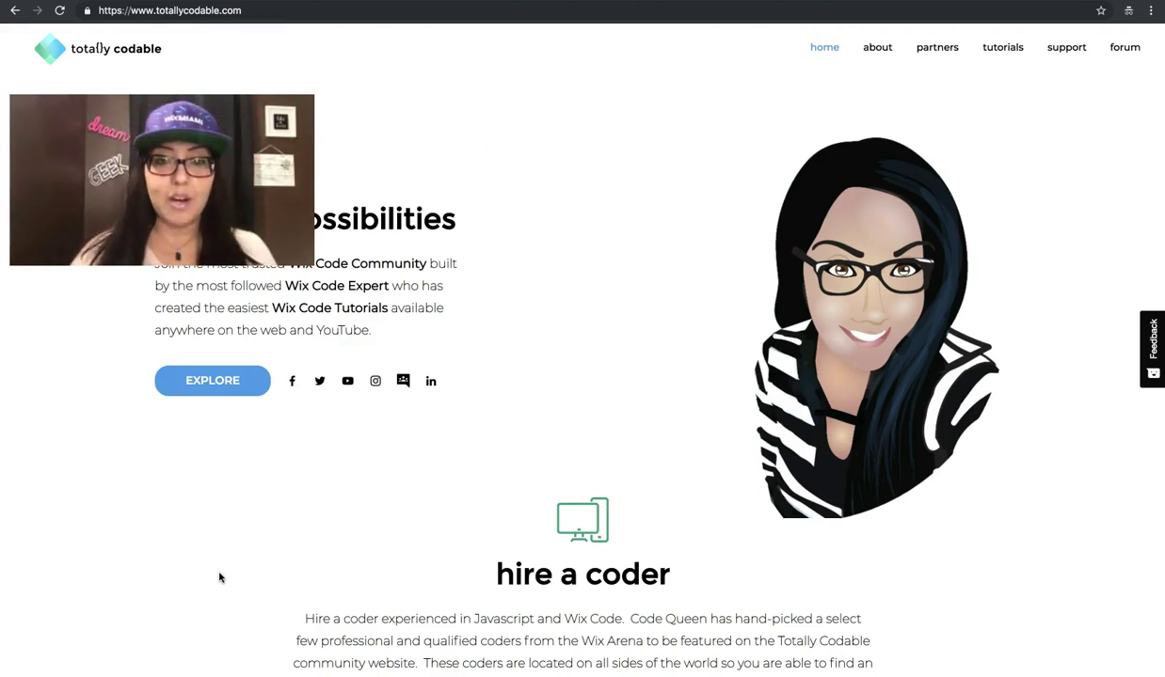
{"action": "scroll", "coordinate": [219, 578], "scroll_direction": "down", "scroll_amount": 5}
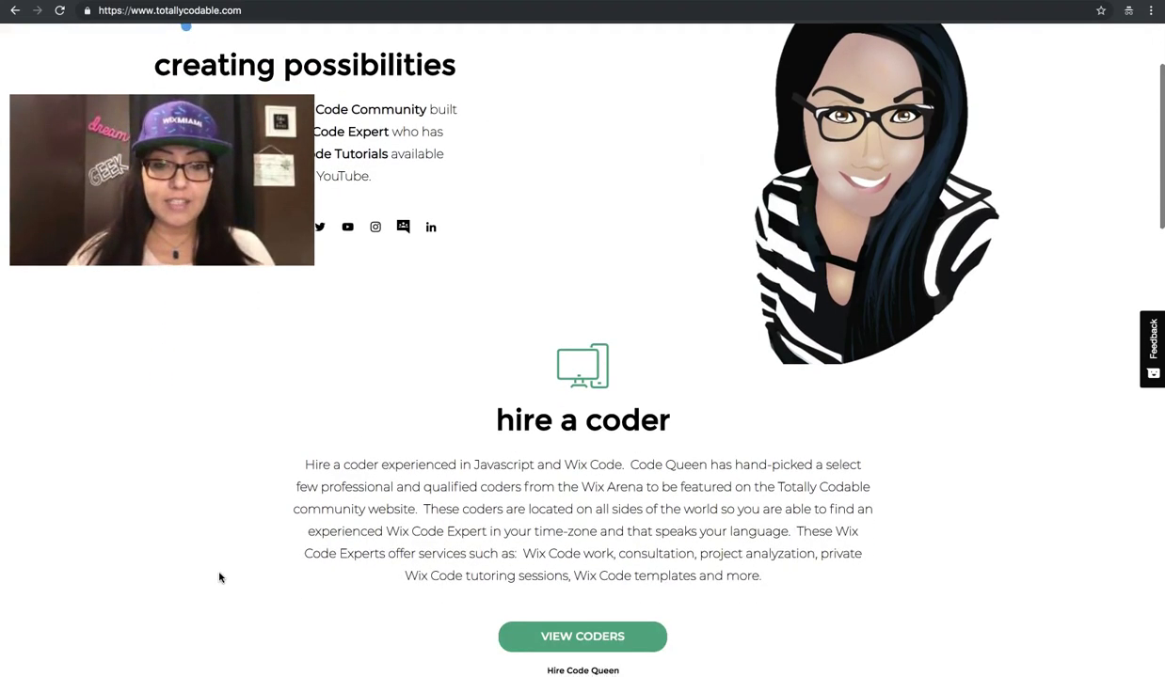
{"action": "scroll", "coordinate": [219, 577], "scroll_direction": "down", "scroll_amount": 2}
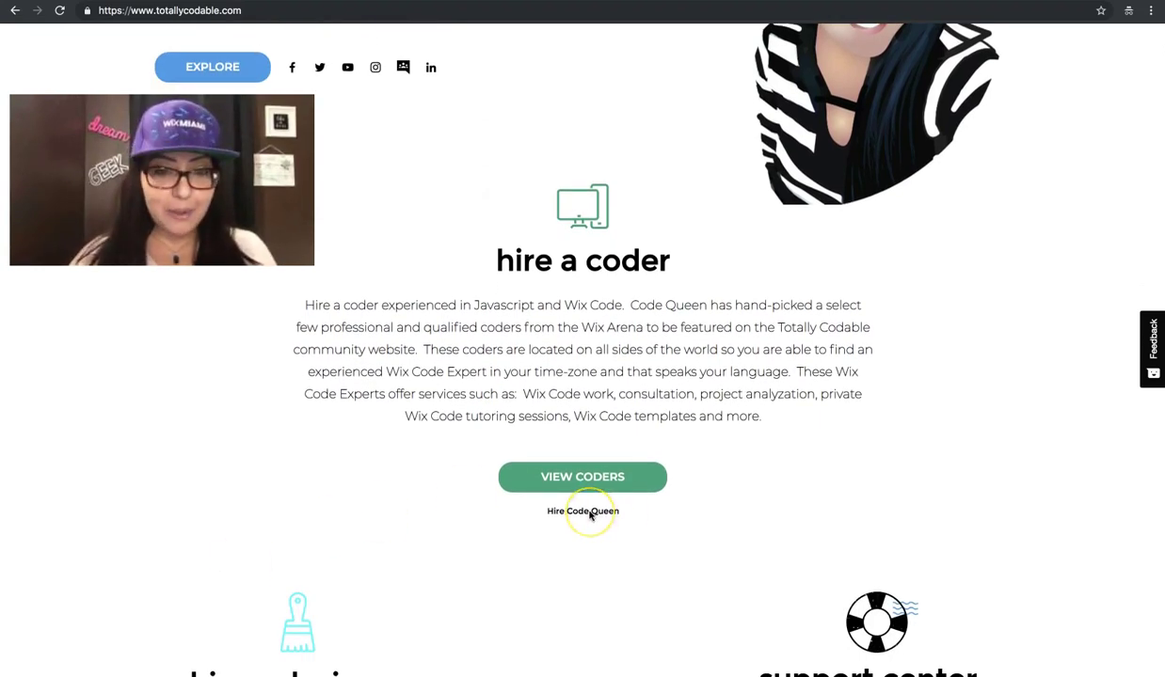
{"action": "scroll", "coordinate": [589, 515], "scroll_direction": "down", "scroll_amount": 7}
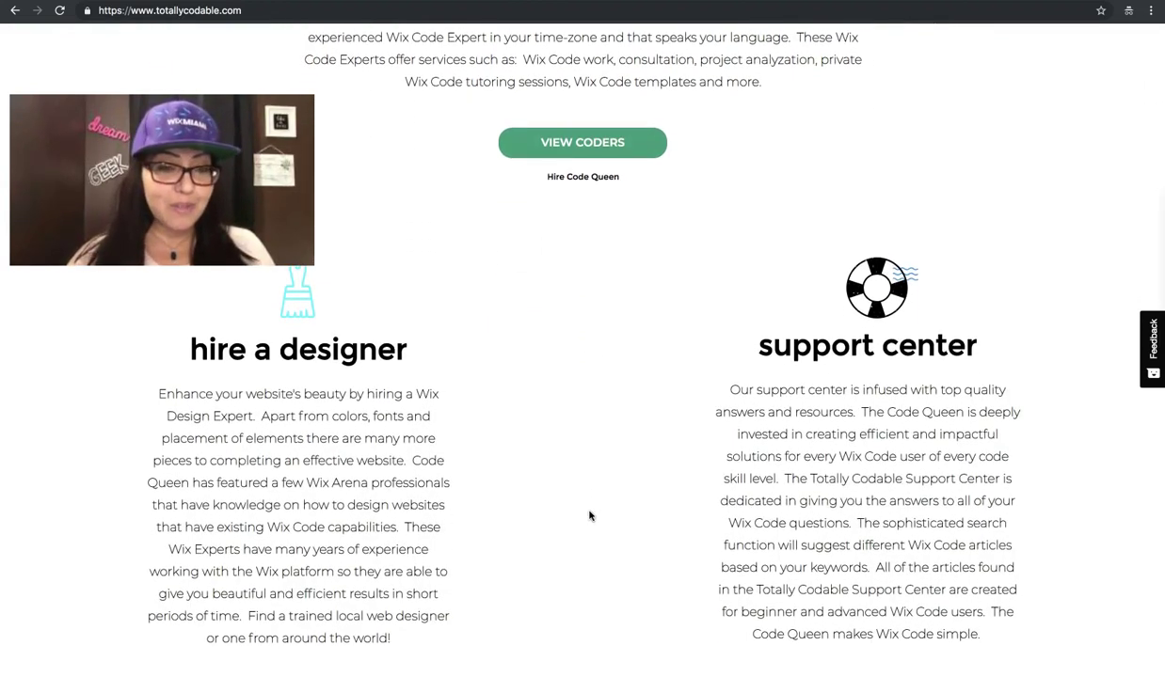
{"action": "scroll", "coordinate": [590, 516], "scroll_direction": "down", "scroll_amount": 2}
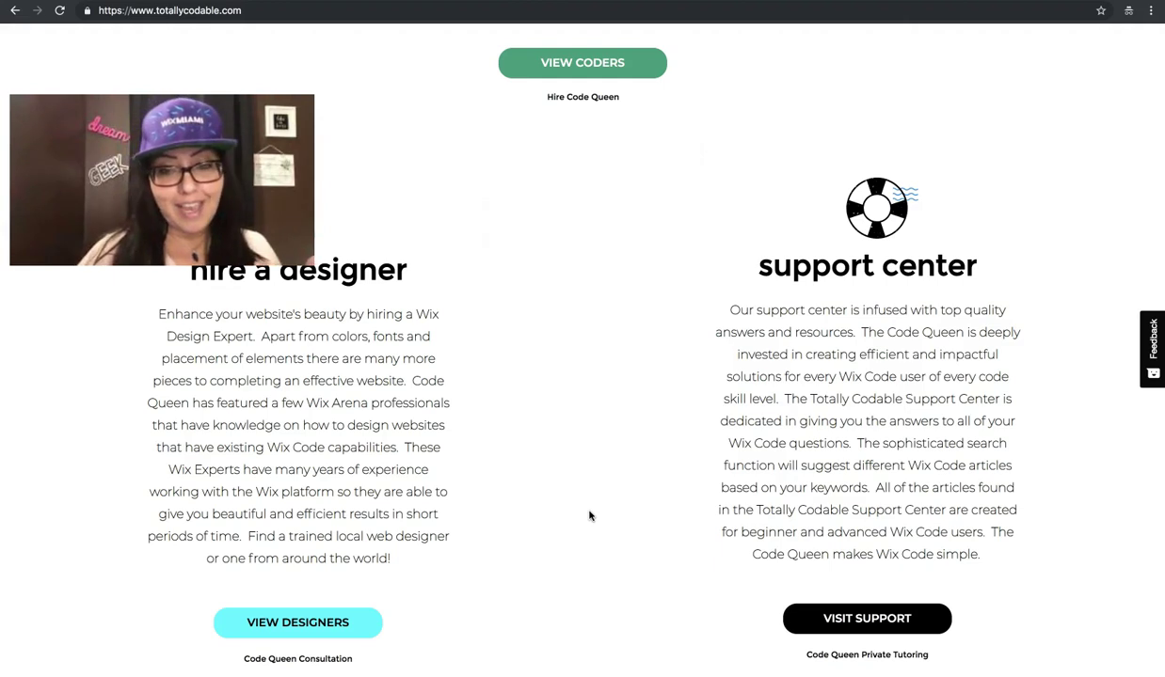
{"action": "scroll", "coordinate": [583, 515], "scroll_direction": "down", "scroll_amount": 1}
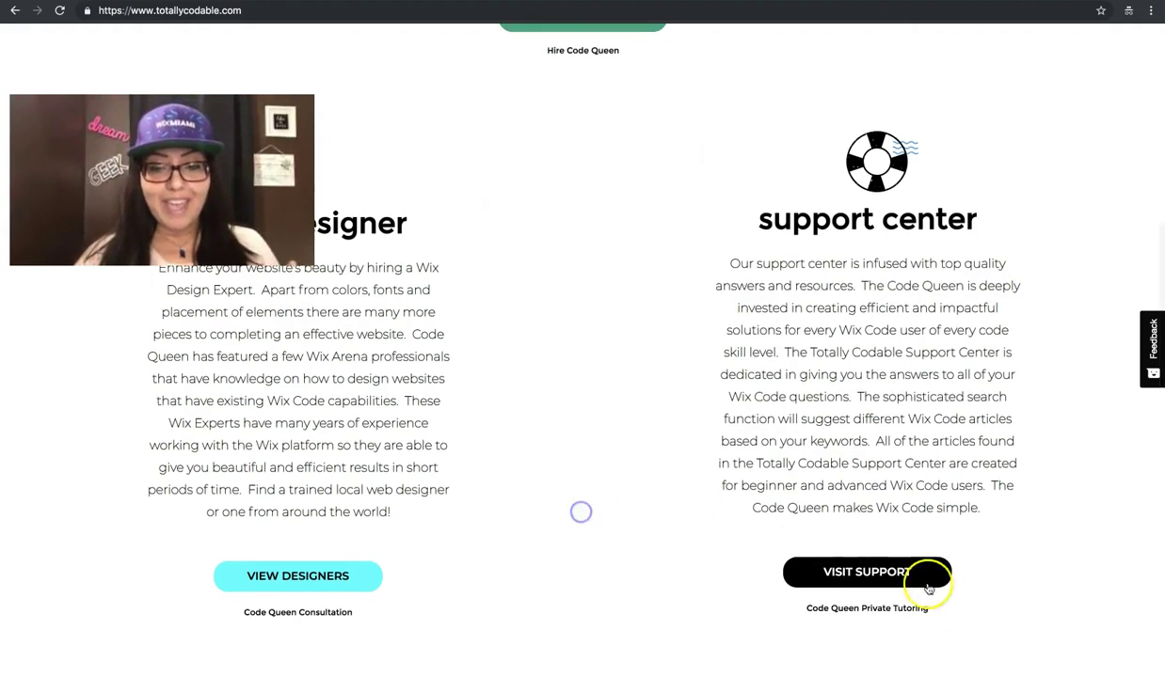
{"action": "left_click", "coordinate": [878, 574]}
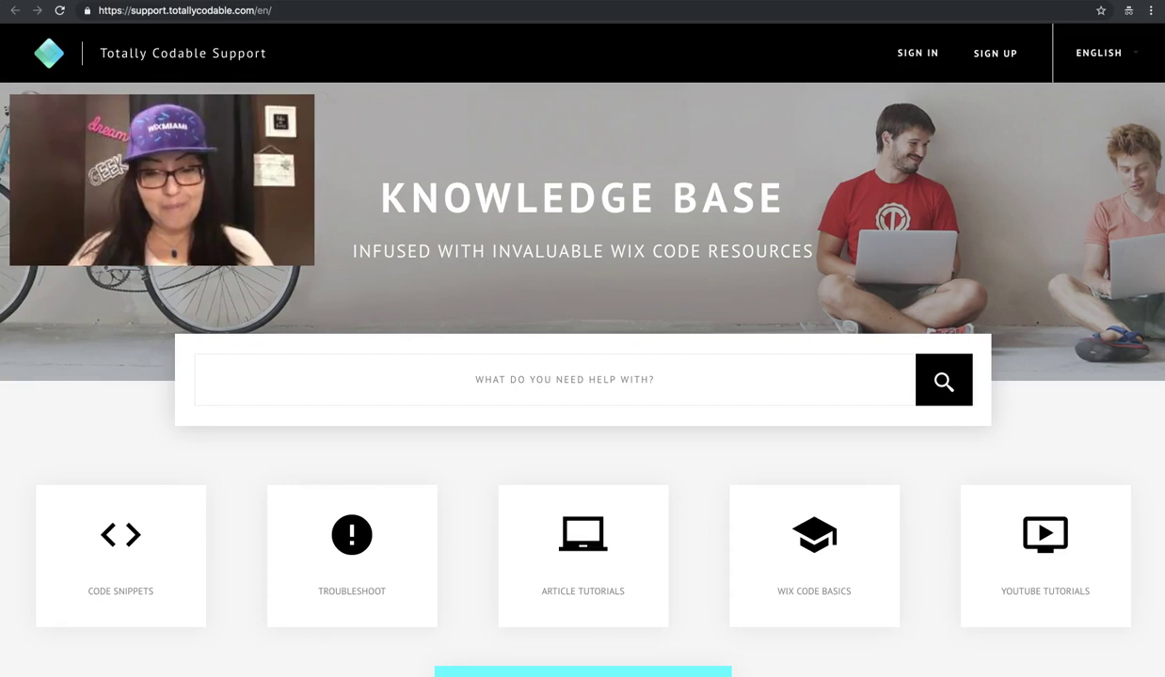
{"action": "left_click", "coordinate": [601, 90]}
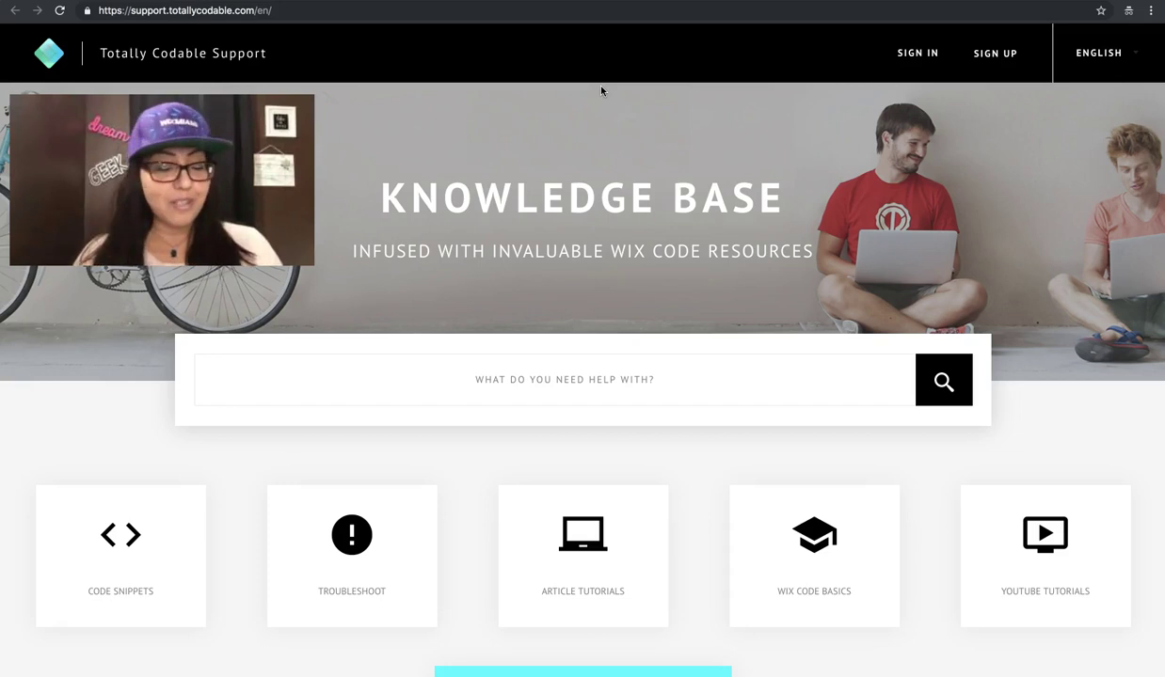
{"action": "left_click", "coordinate": [491, 379]}
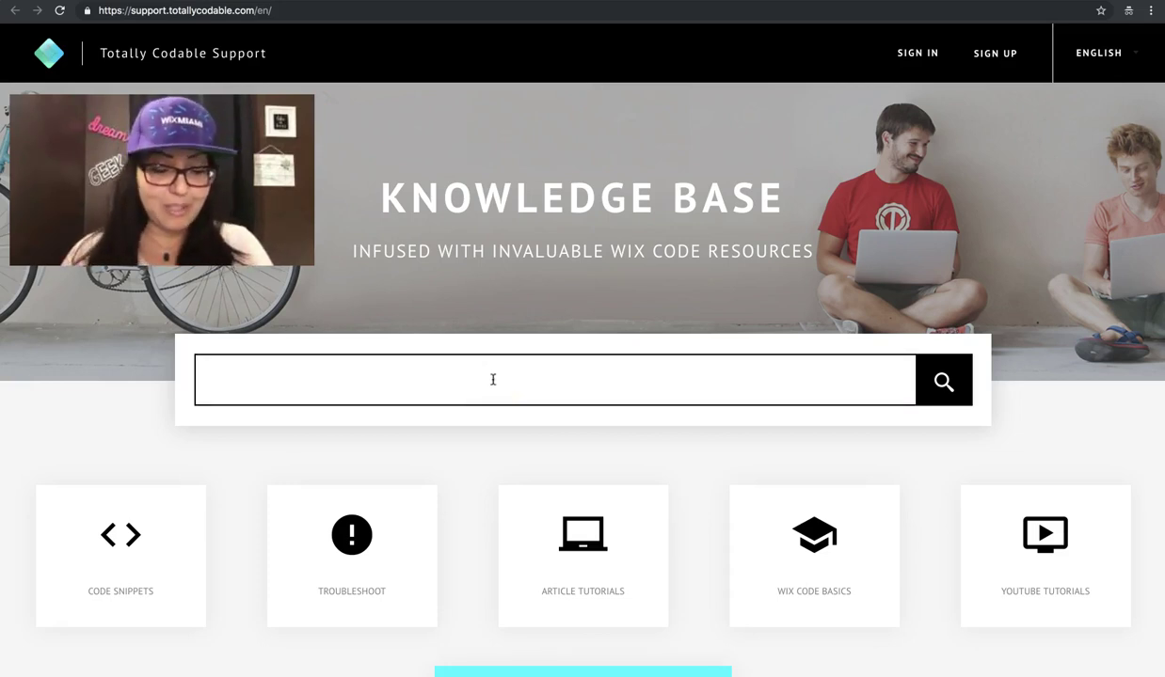
- Search the support center for 'login' and open the Custom Log In / Sign On Screen article
{"action": "type", "text": "login"}
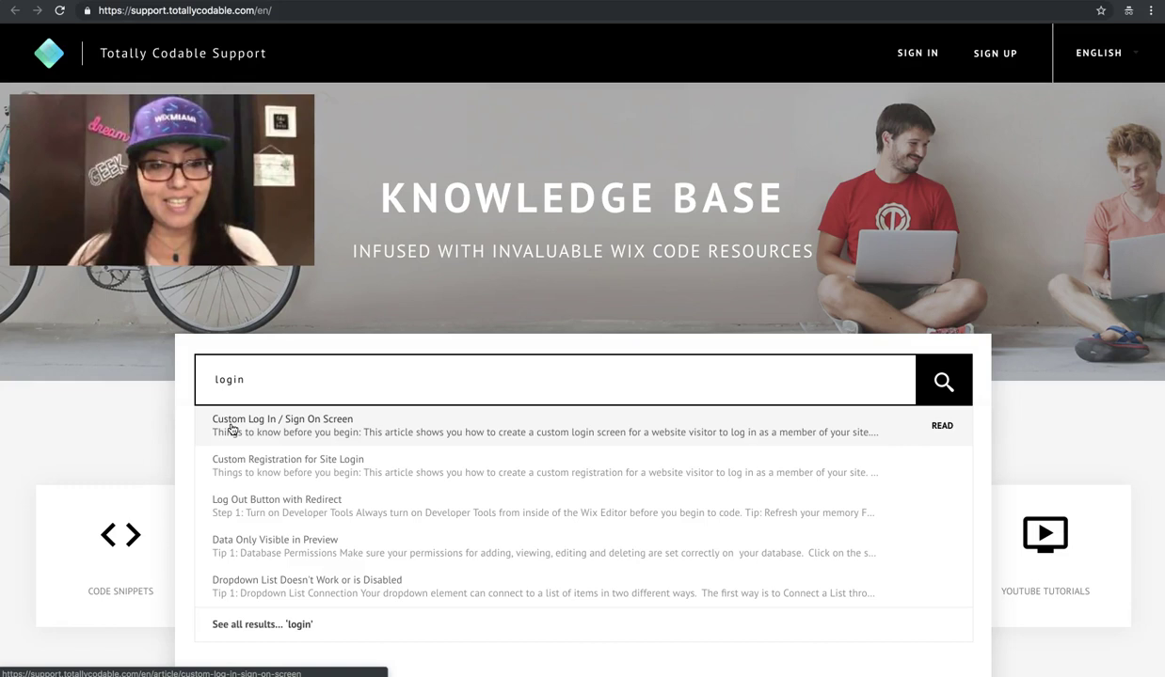
{"action": "left_click", "coordinate": [233, 430]}
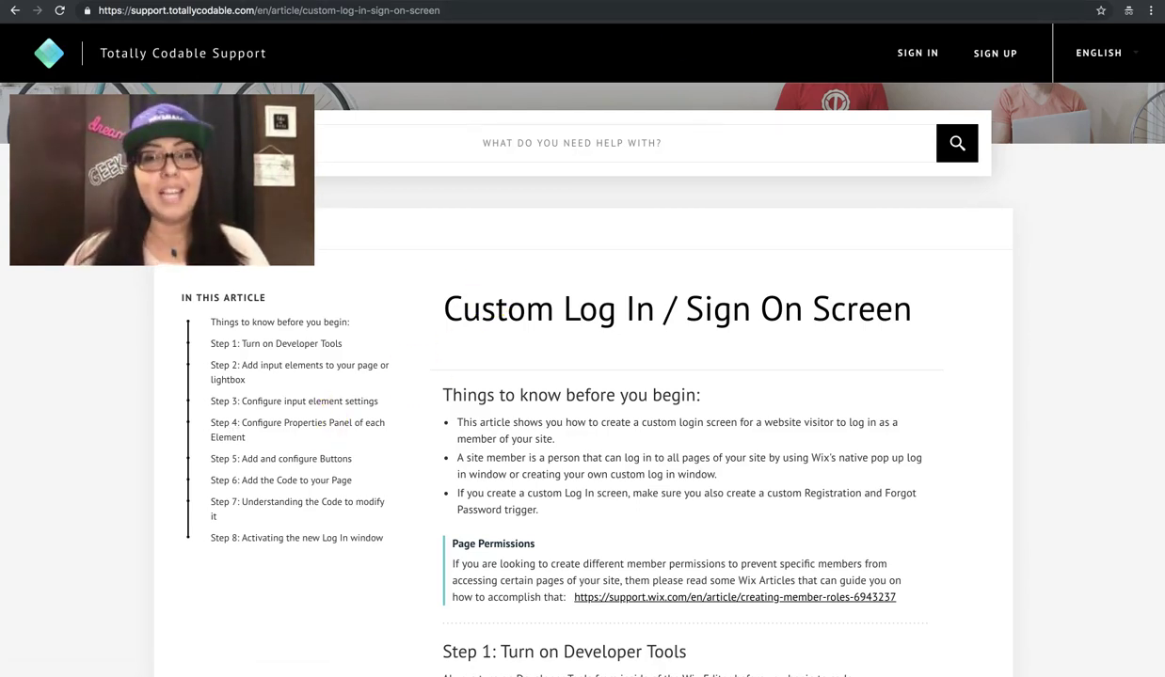
- Show the codequeen site's default Wix Log In window, then move to the Totally Shoppable site
{"action": "key", "text": "ctrl+Tab"}
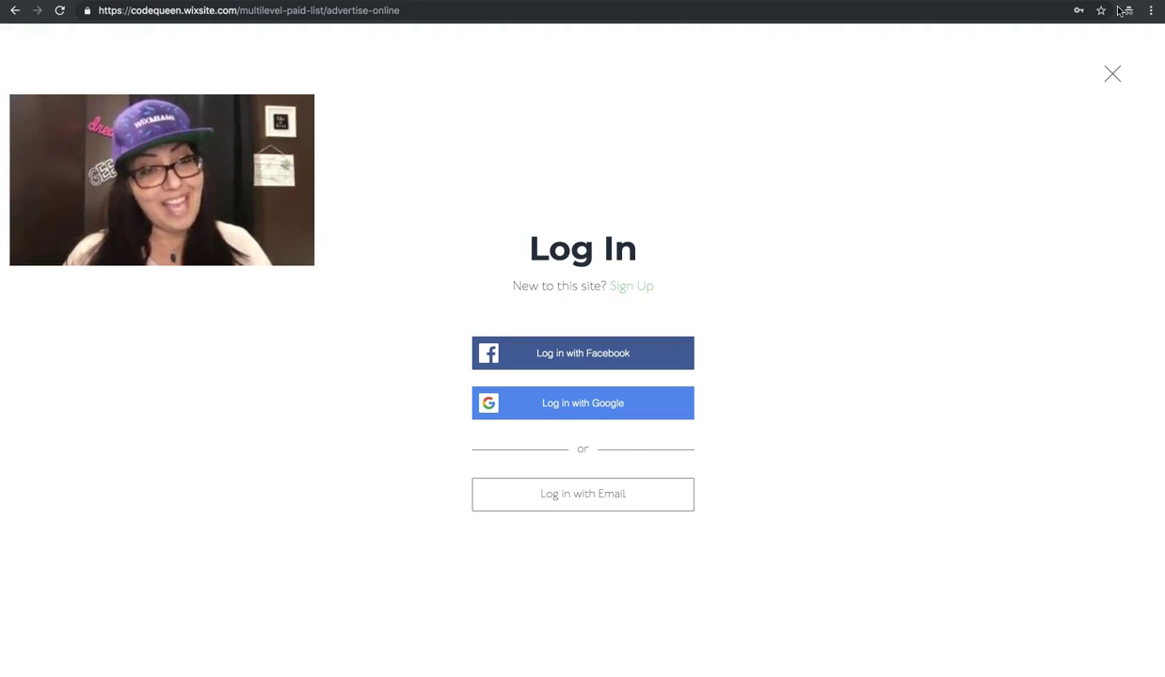
{"action": "key", "text": "ctrl+Tab"}
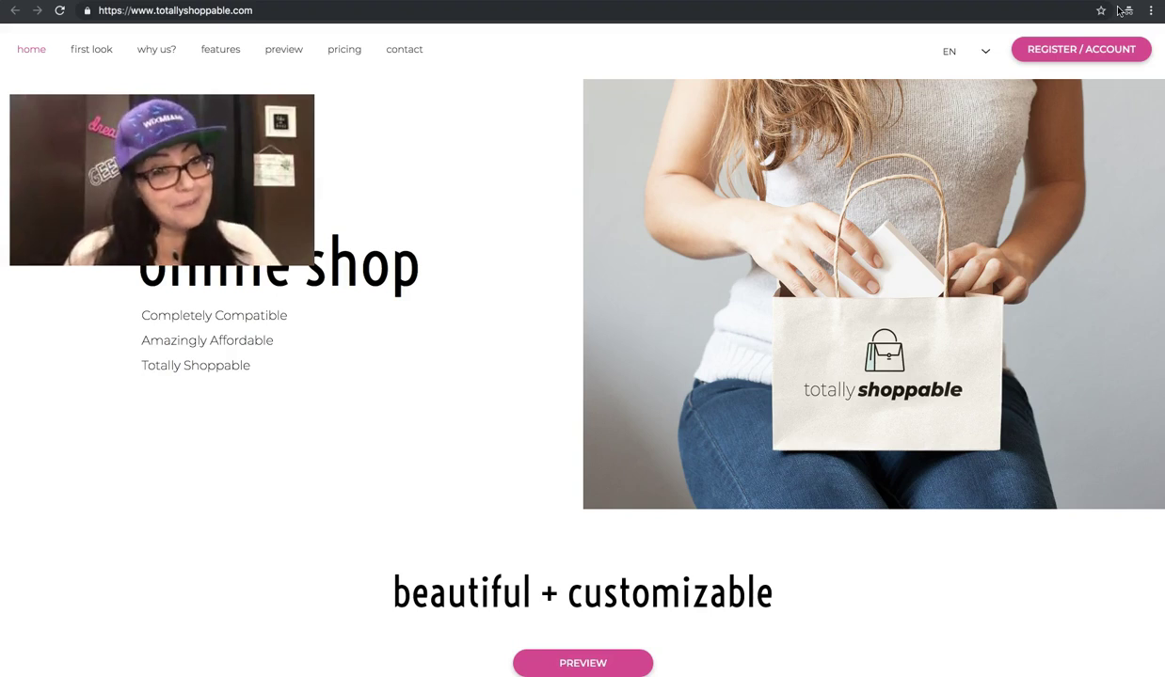
- Open Totally Shoppable's custom Sign On panel via REGISTER / ACCOUNT and submit it with empty fields
{"action": "left_click", "coordinate": [1073, 54]}
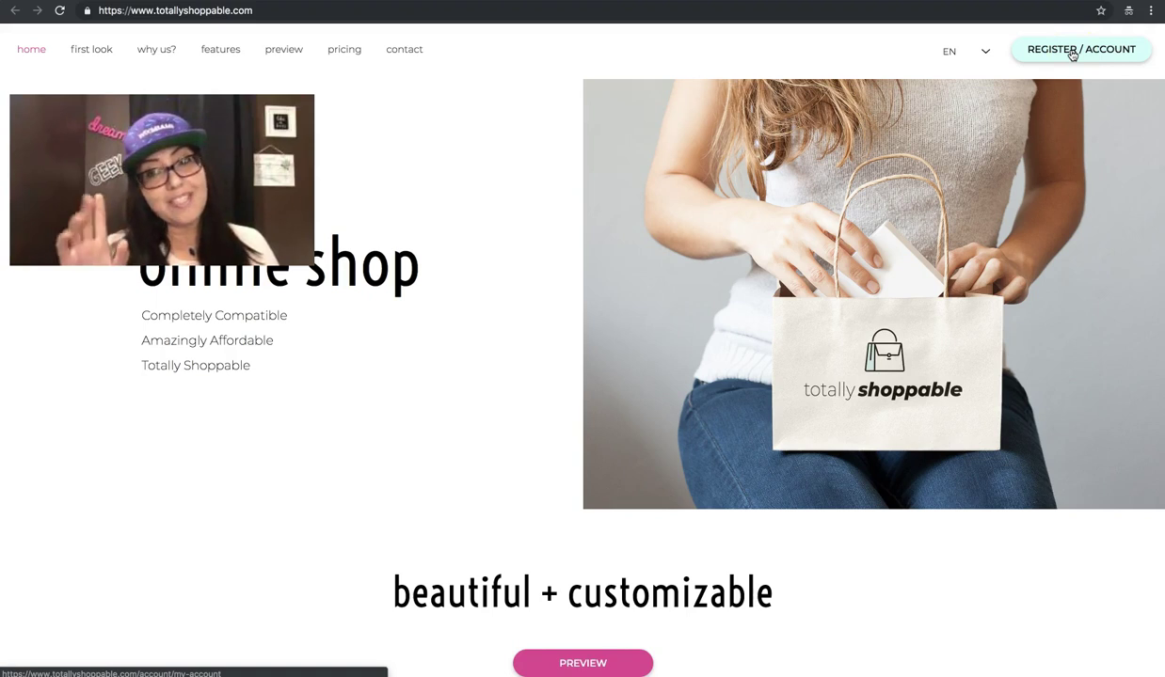
{"action": "left_click", "coordinate": [1087, 57]}
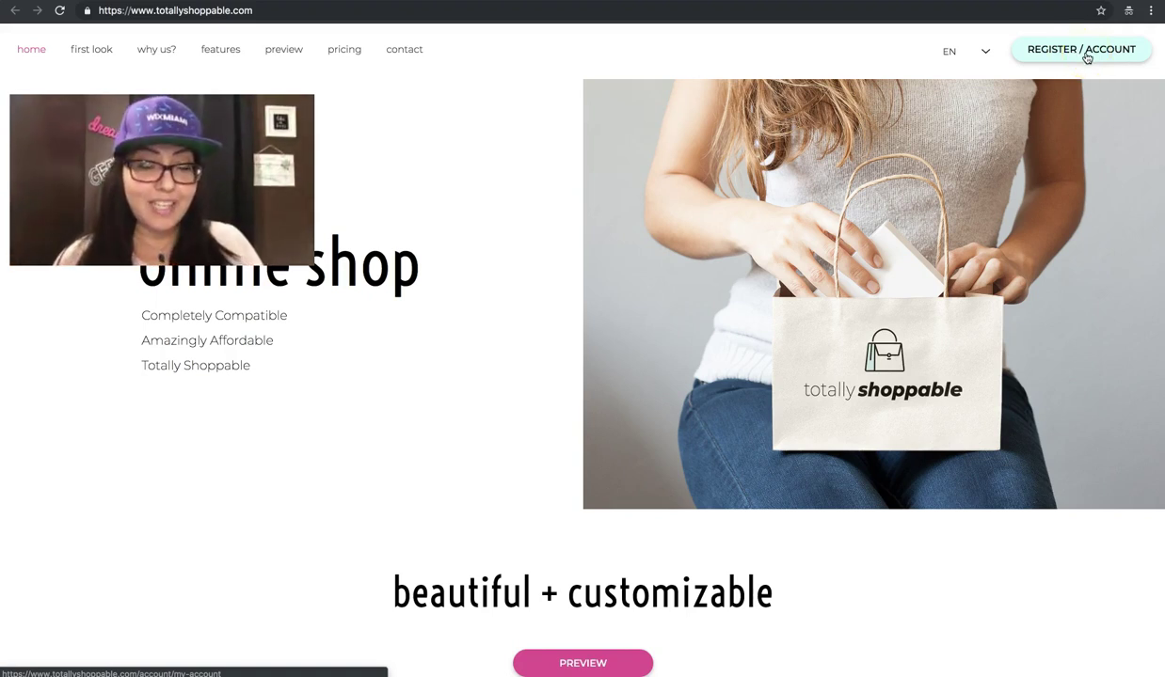
{"action": "left_click", "coordinate": [1087, 56]}
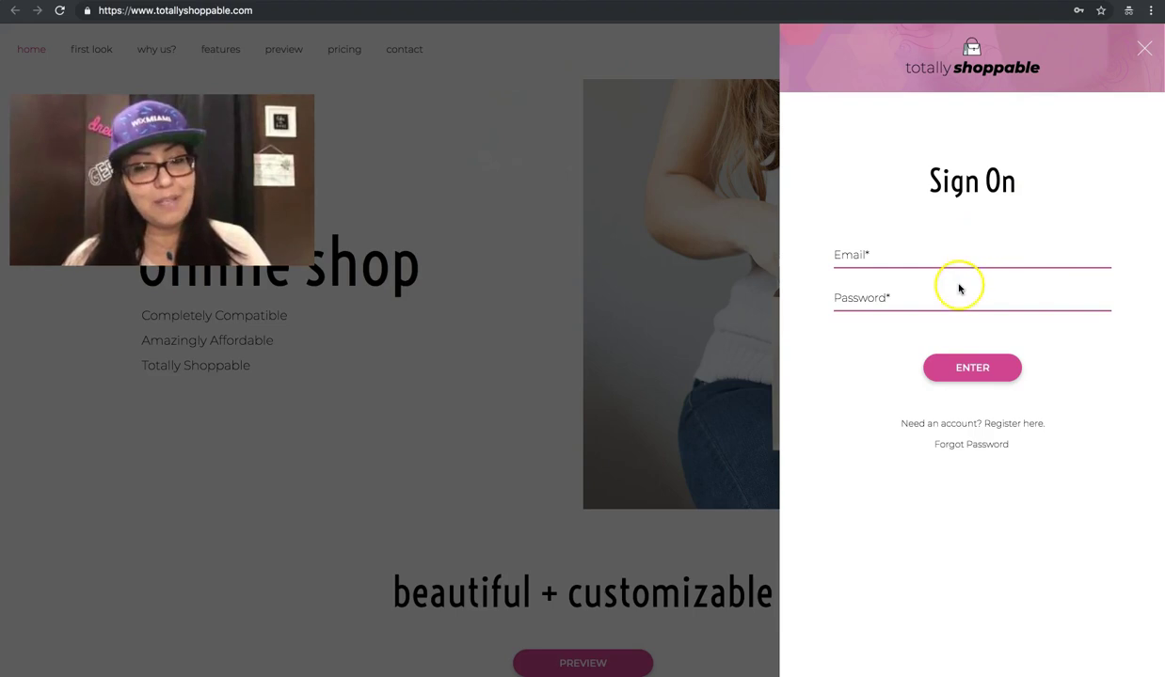
{"action": "left_click", "coordinate": [967, 367]}
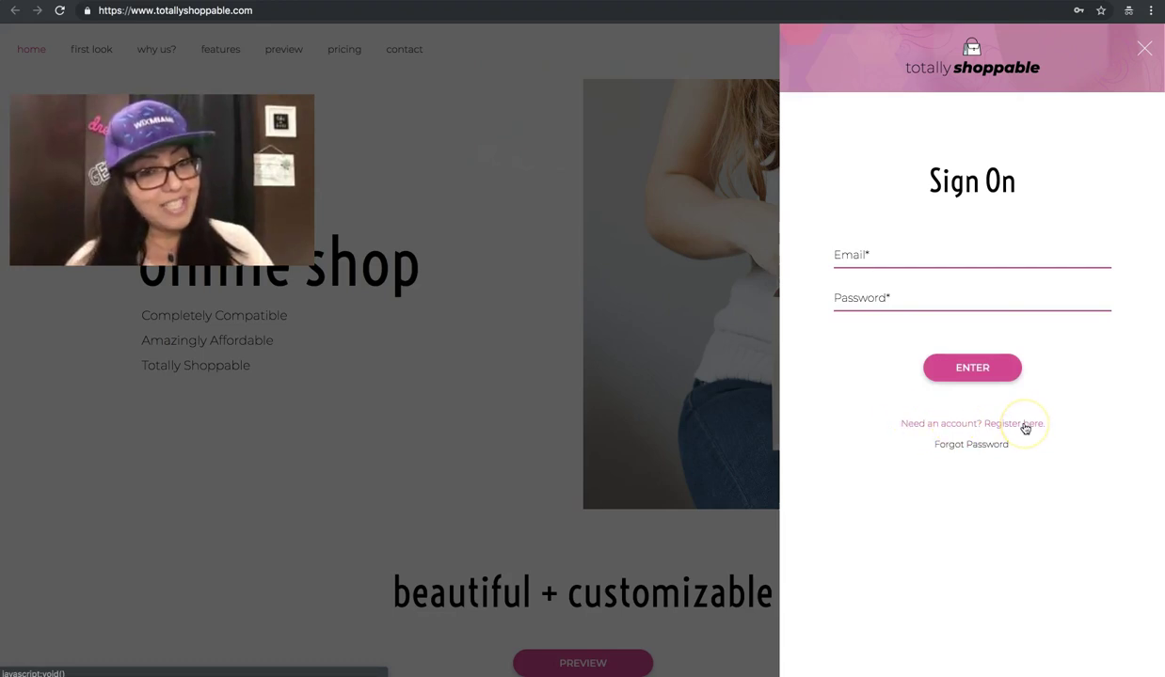
- Show the Forgot Password reset form, then close it
{"action": "left_click", "coordinate": [960, 449]}
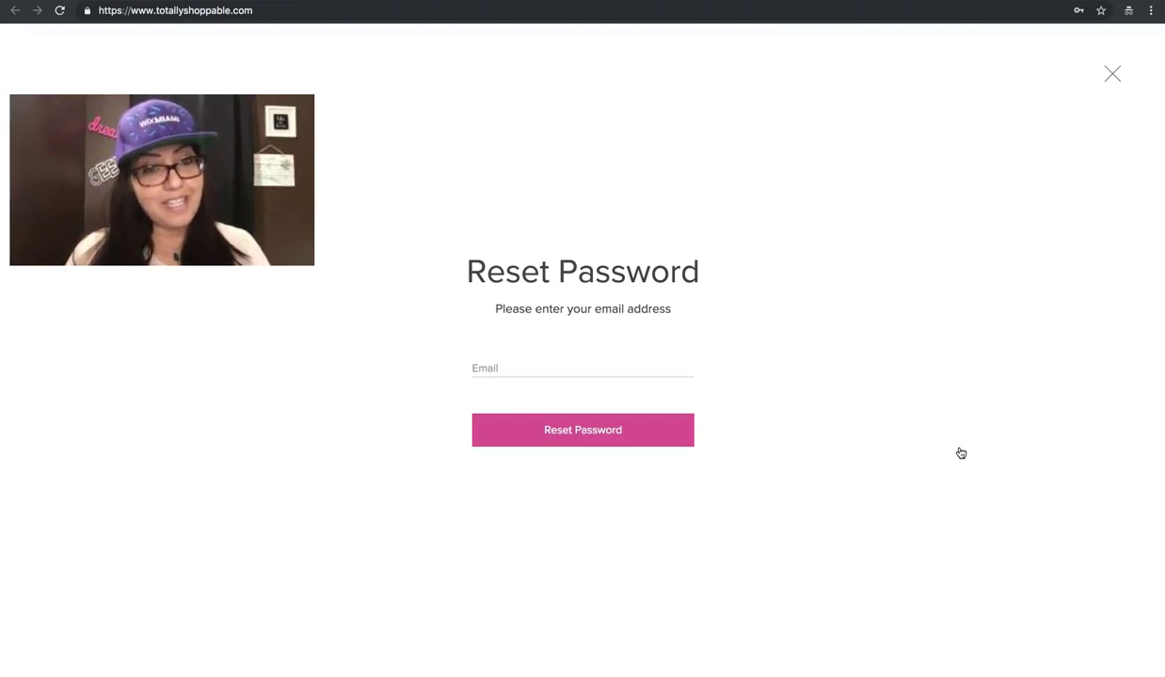
{"action": "left_click", "coordinate": [965, 448]}
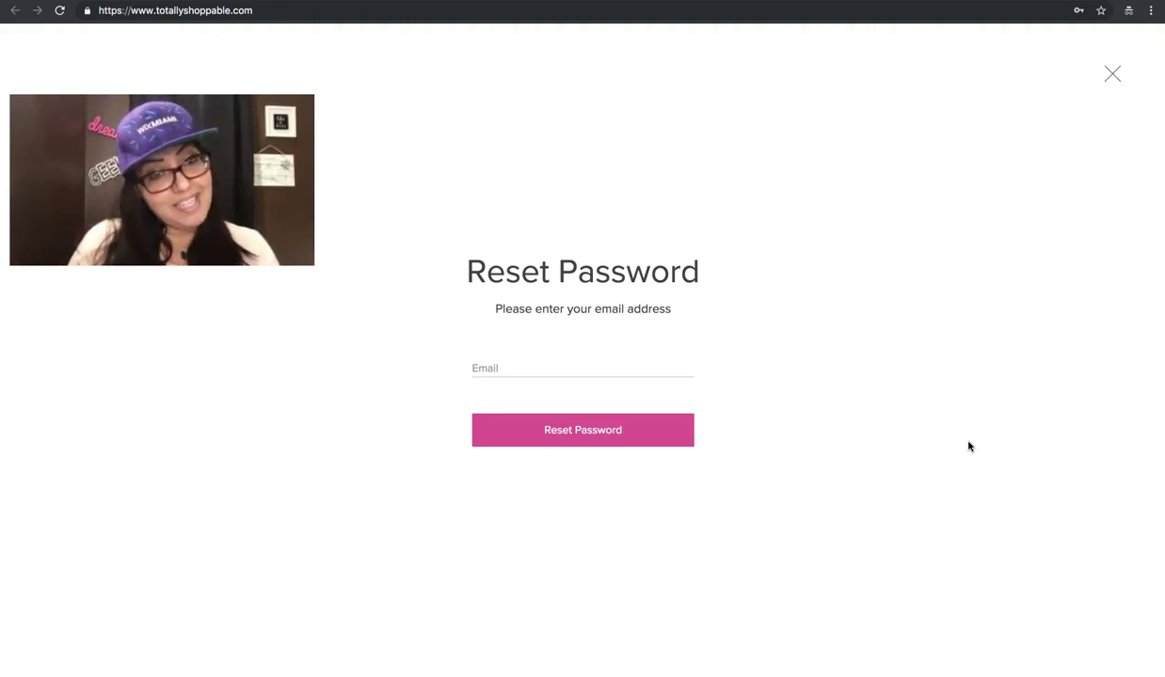
{"action": "left_click", "coordinate": [1112, 75]}
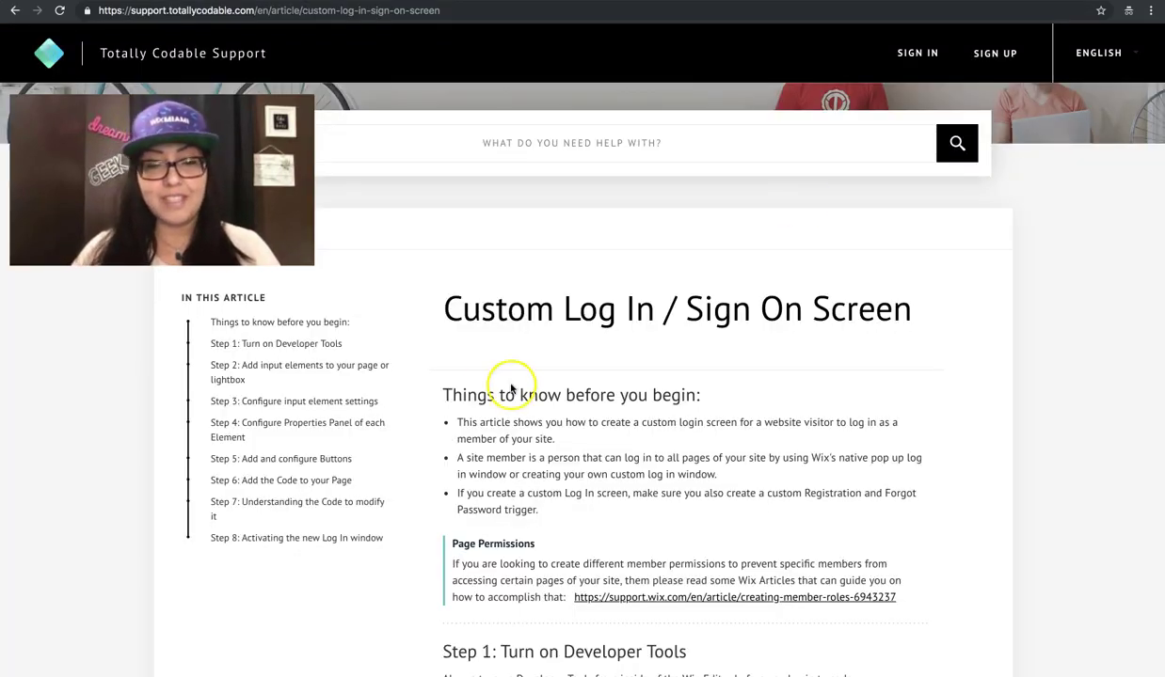
- Enlarge the Developer Tools and lightbox editor screenshots, then scroll on to Step 3
{"action": "scroll", "coordinate": [490, 383], "scroll_direction": "down", "scroll_amount": 3}
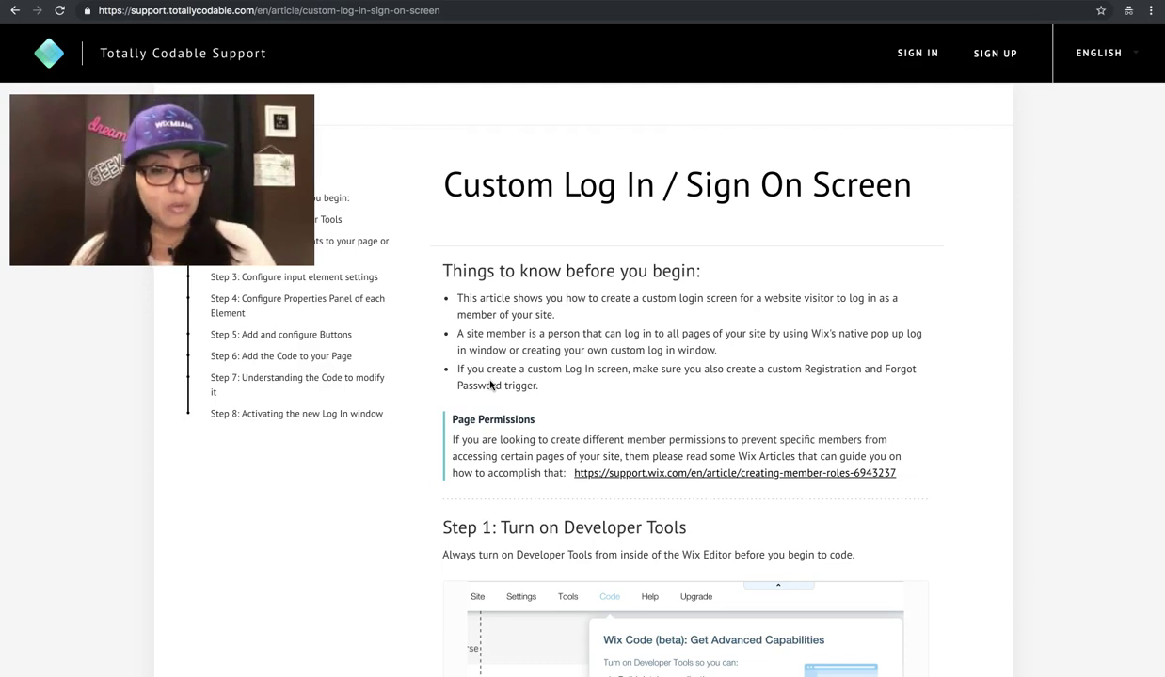
{"action": "scroll", "coordinate": [489, 384], "scroll_direction": "down", "scroll_amount": 6}
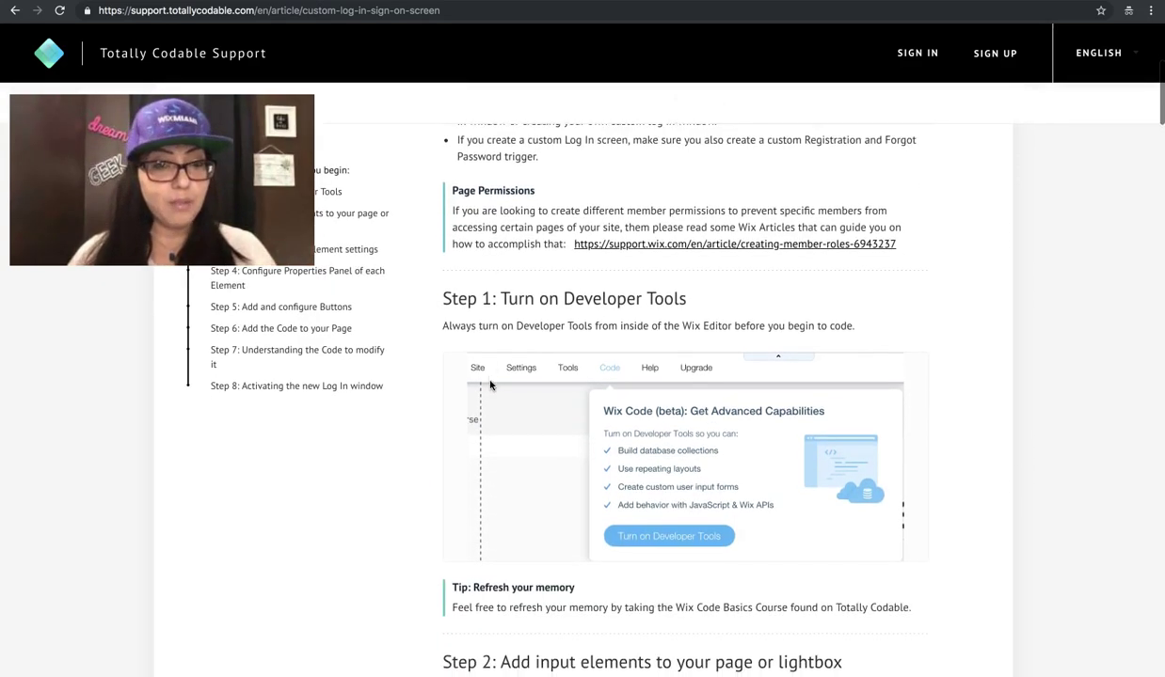
{"action": "scroll", "coordinate": [489, 384], "scroll_direction": "down", "scroll_amount": 2}
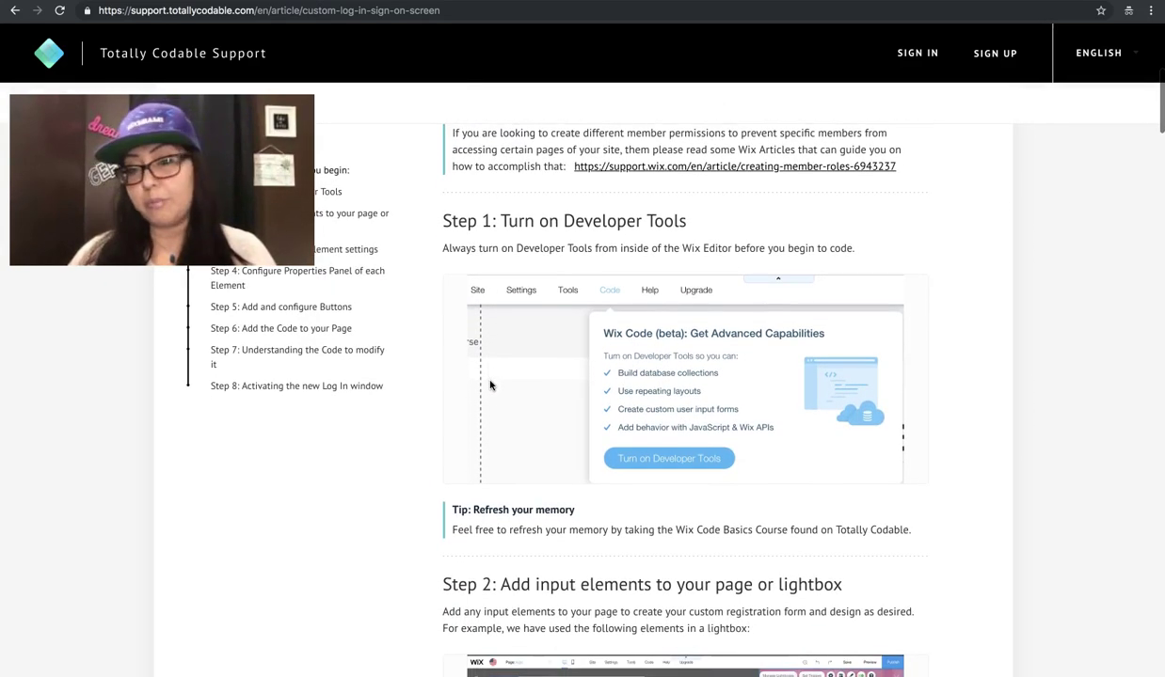
{"action": "left_click", "coordinate": [578, 395]}
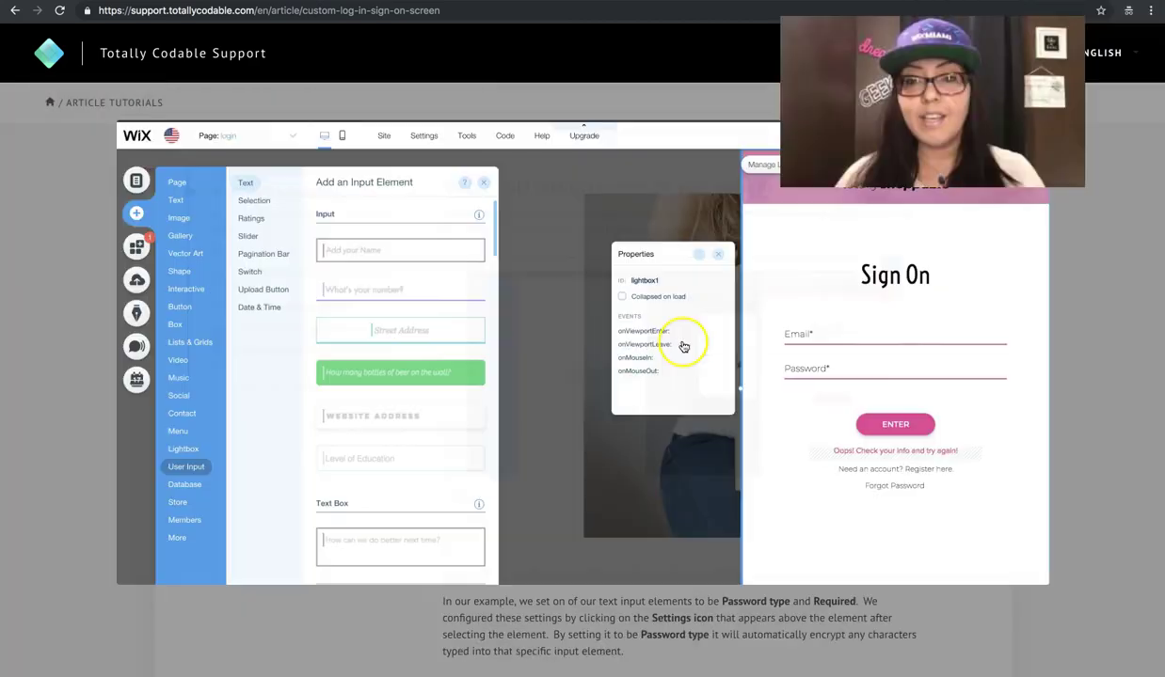
{"action": "left_click", "coordinate": [1123, 188]}
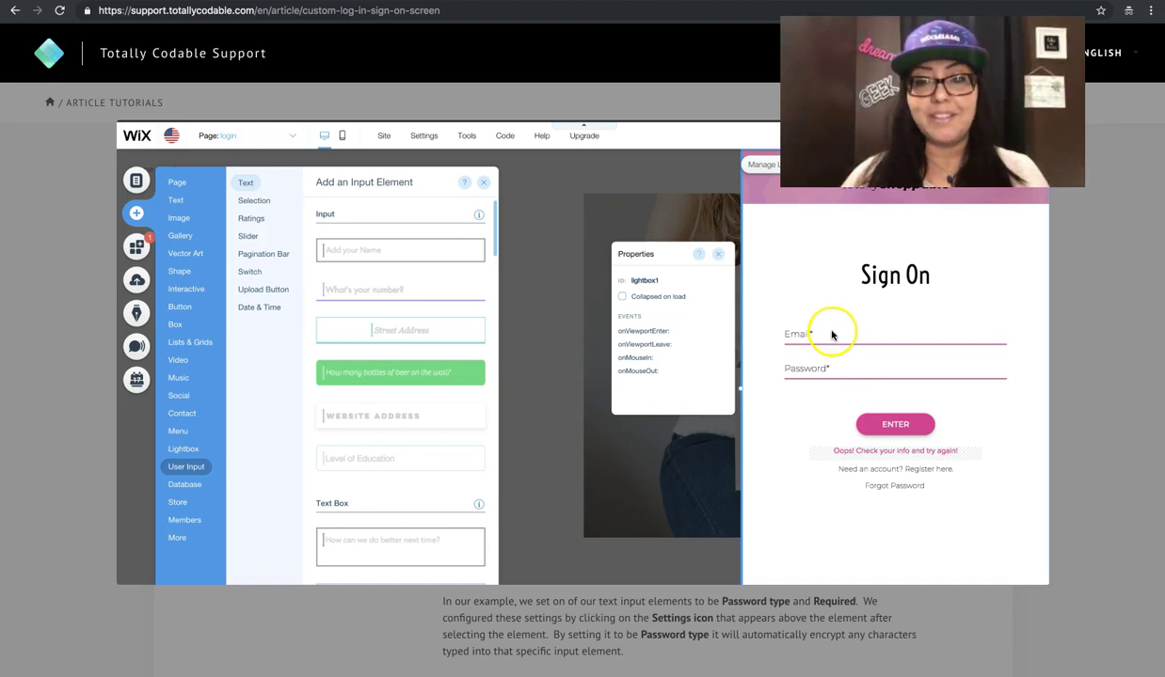
{"action": "scroll", "coordinate": [583, 376], "scroll_direction": "down", "scroll_amount": 4}
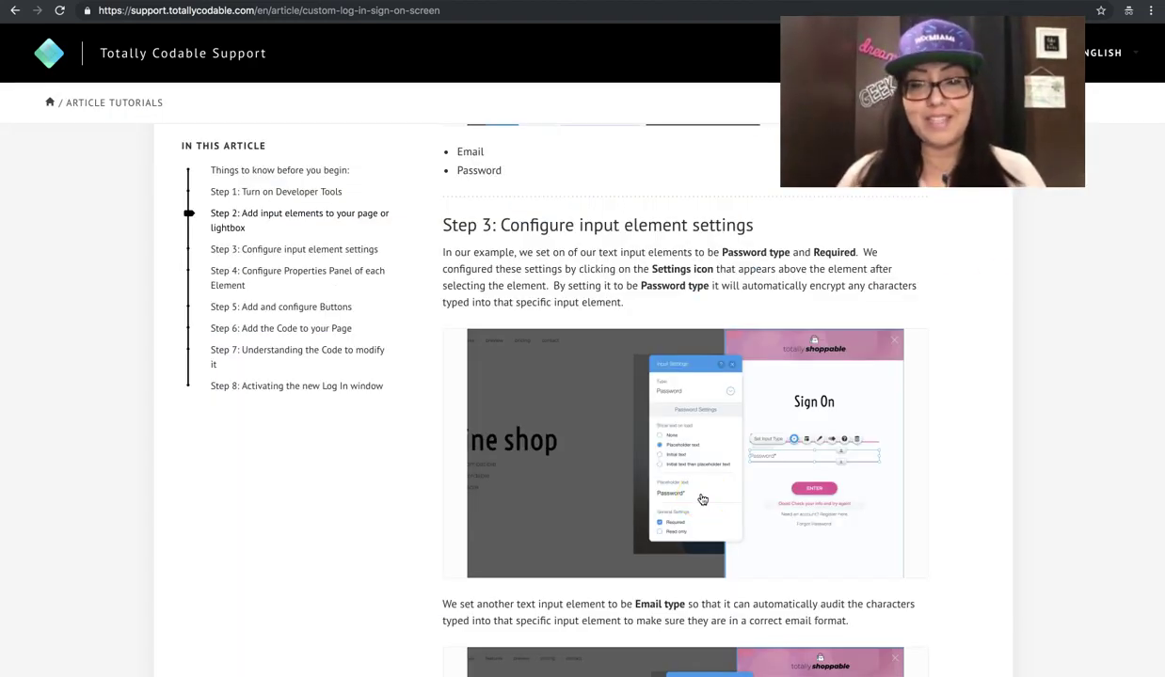
- Enlarge the Step 3 input settings, Email type and red error styling screenshots in turn
{"action": "left_click", "coordinate": [702, 499]}
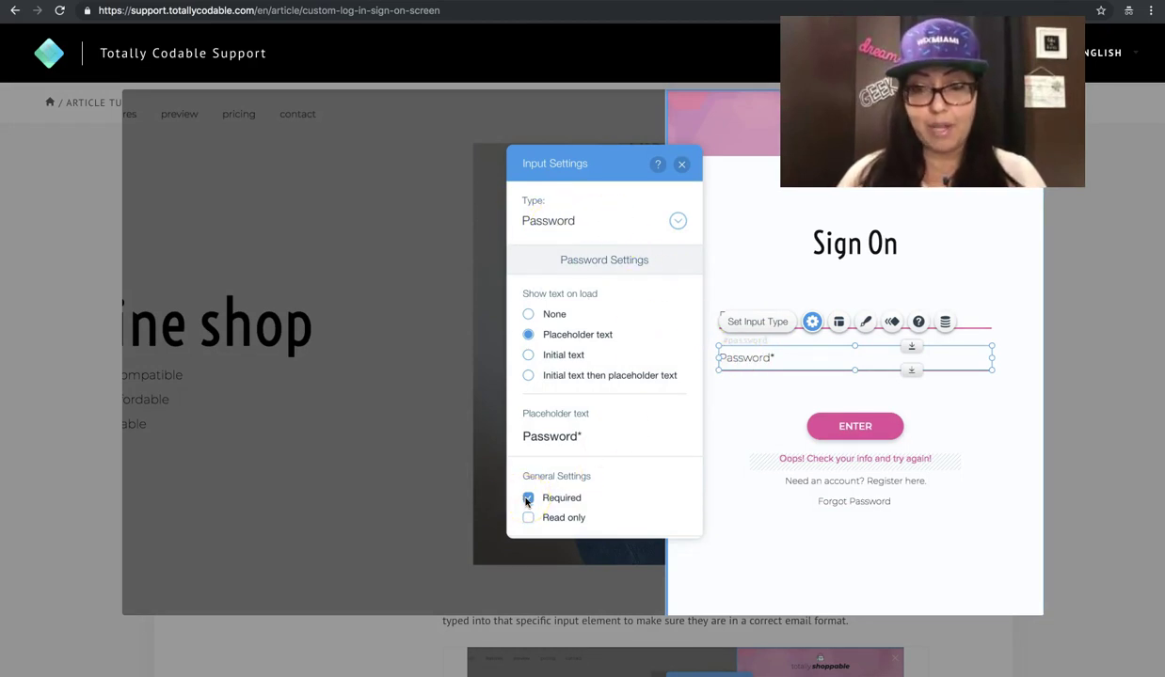
{"action": "left_click", "coordinate": [1067, 364]}
{"action": "scroll", "coordinate": [1066, 364], "scroll_direction": "down", "scroll_amount": 2}
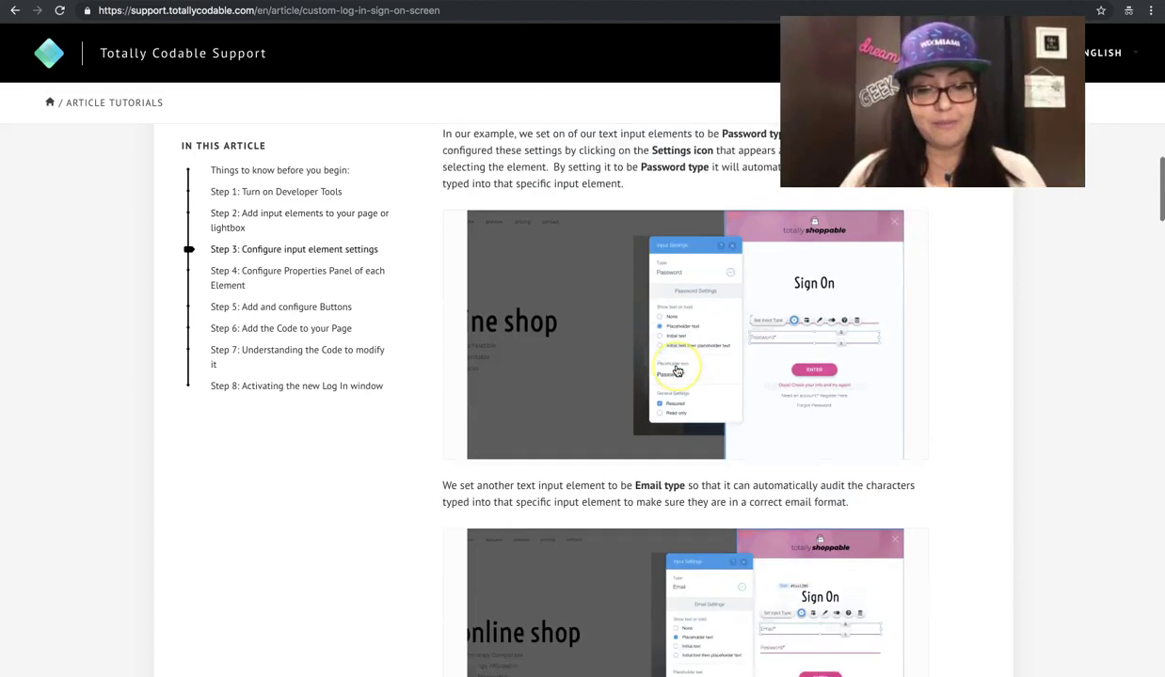
{"action": "scroll", "coordinate": [180, 231], "scroll_direction": "down", "scroll_amount": 3}
{"action": "left_click", "coordinate": [685, 451]}
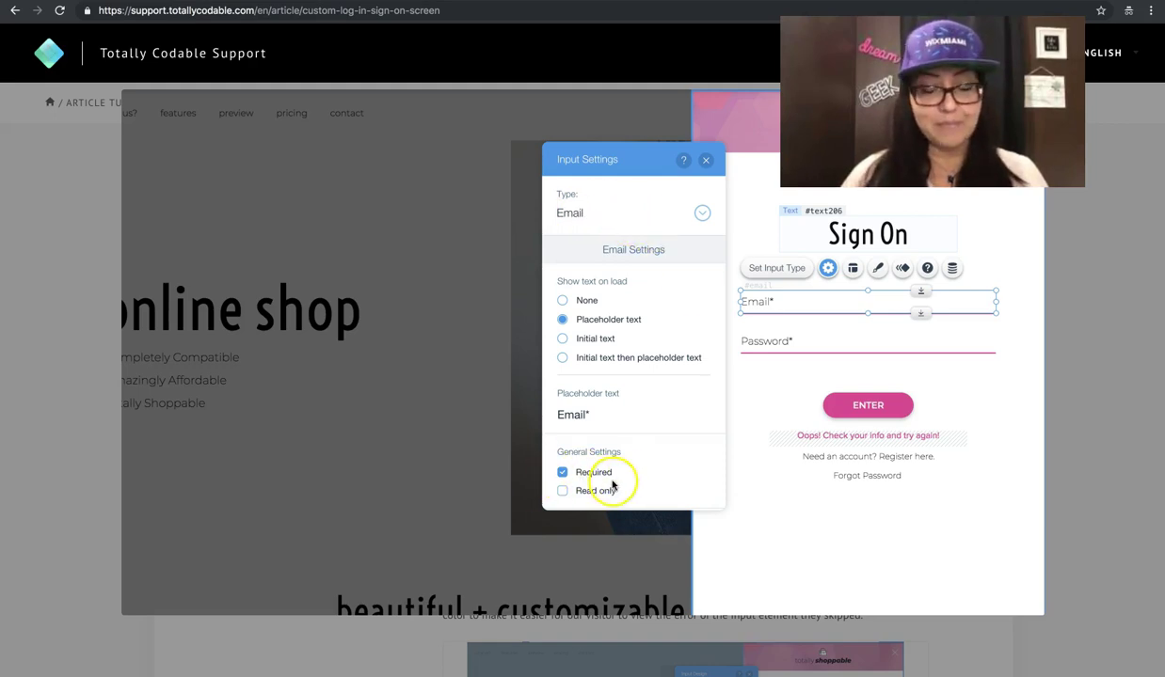
{"action": "left_click", "coordinate": [1105, 137]}
{"action": "scroll", "coordinate": [572, 348], "scroll_direction": "down", "scroll_amount": 3}
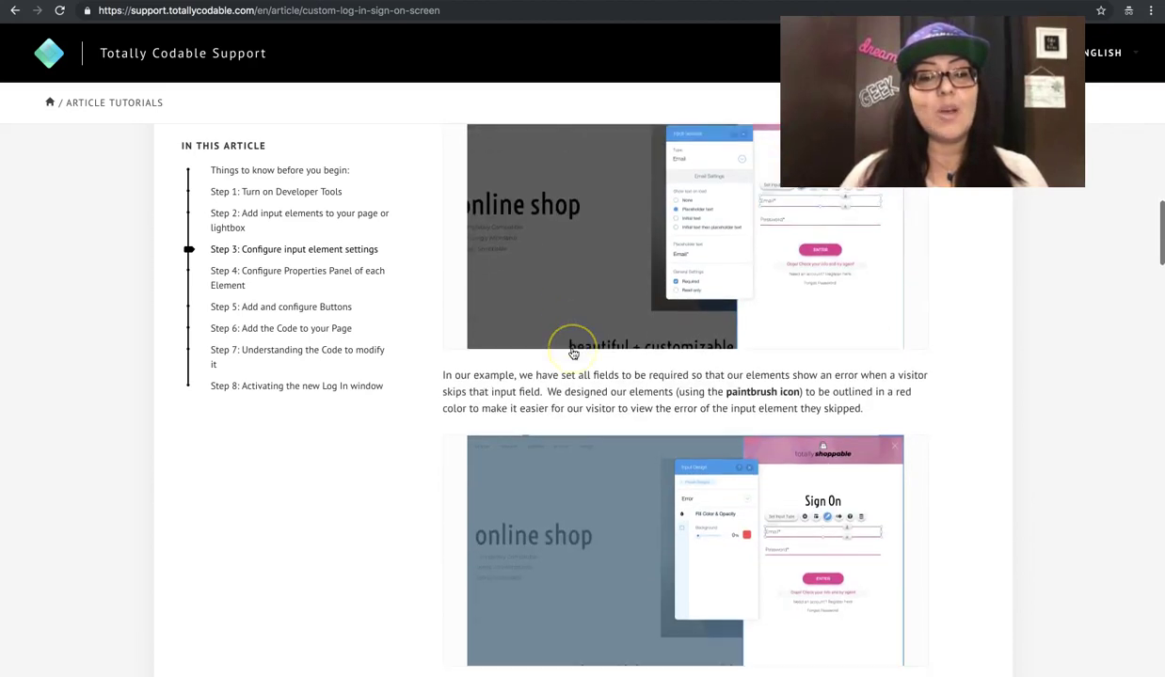
{"action": "scroll", "coordinate": [572, 352], "scroll_direction": "down", "scroll_amount": 2}
{"action": "left_click", "coordinate": [652, 374]}
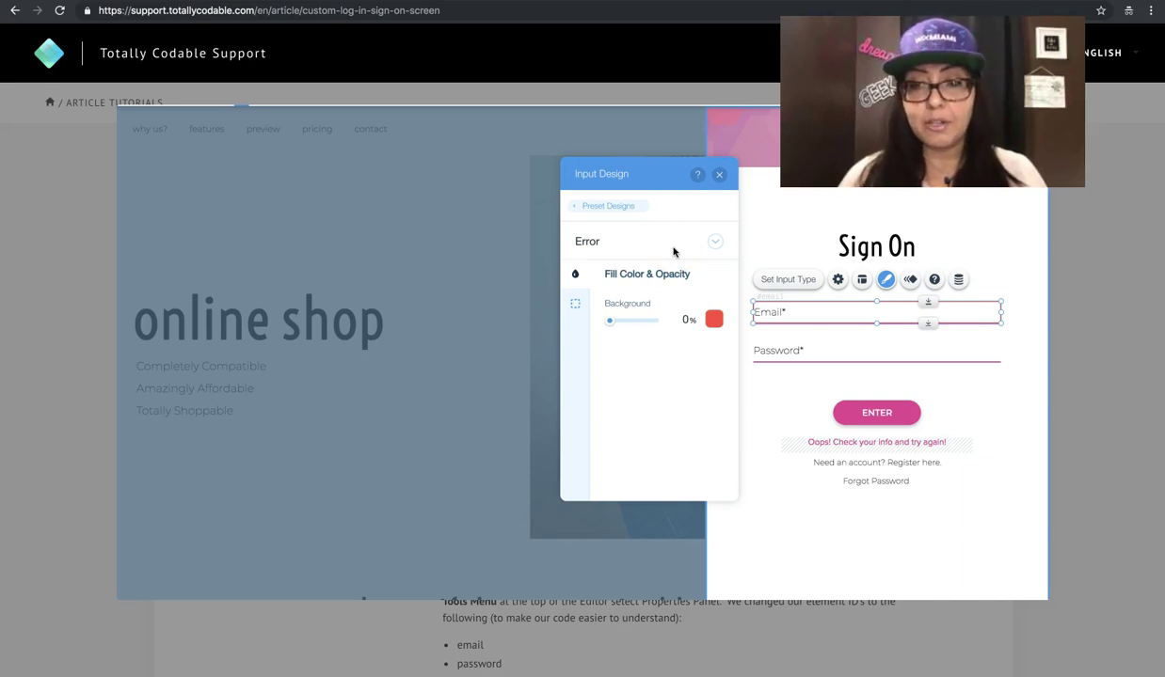
- Enlarge the Step 4 Properties screenshot and highlight the email element ID
{"action": "left_click", "coordinate": [543, 326]}
{"action": "scroll", "coordinate": [542, 326], "scroll_direction": "down", "scroll_amount": 2}
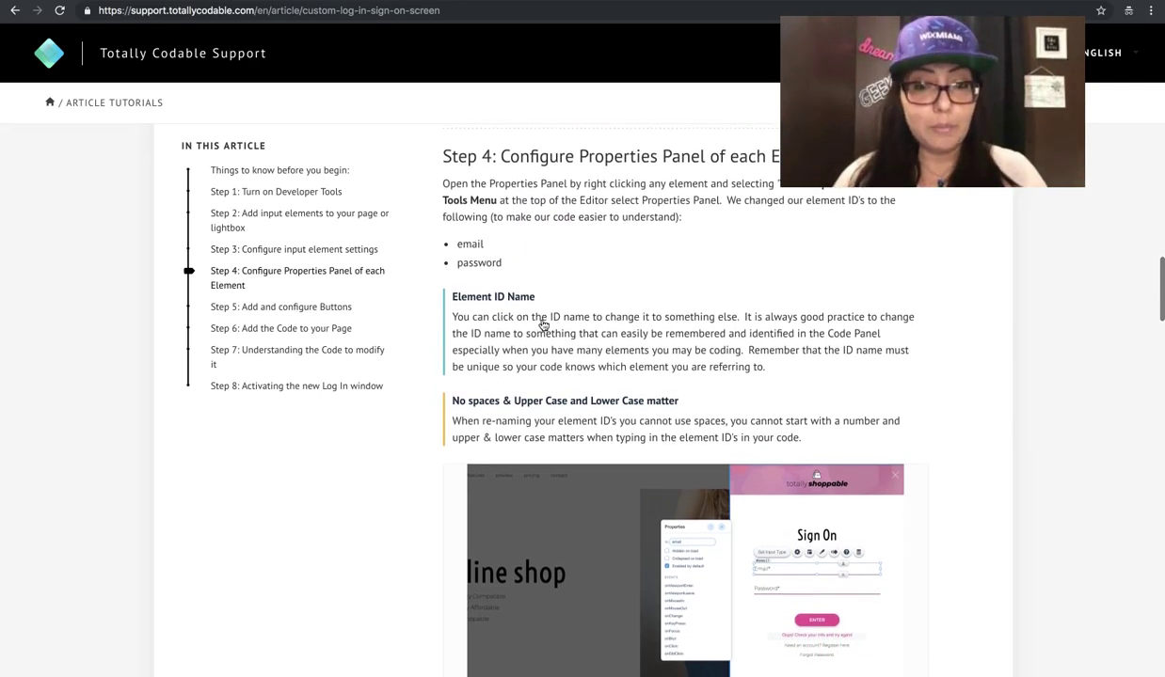
{"action": "scroll", "coordinate": [543, 325], "scroll_direction": "down", "scroll_amount": 3}
{"action": "scroll", "coordinate": [542, 325], "scroll_direction": "down", "scroll_amount": 4}
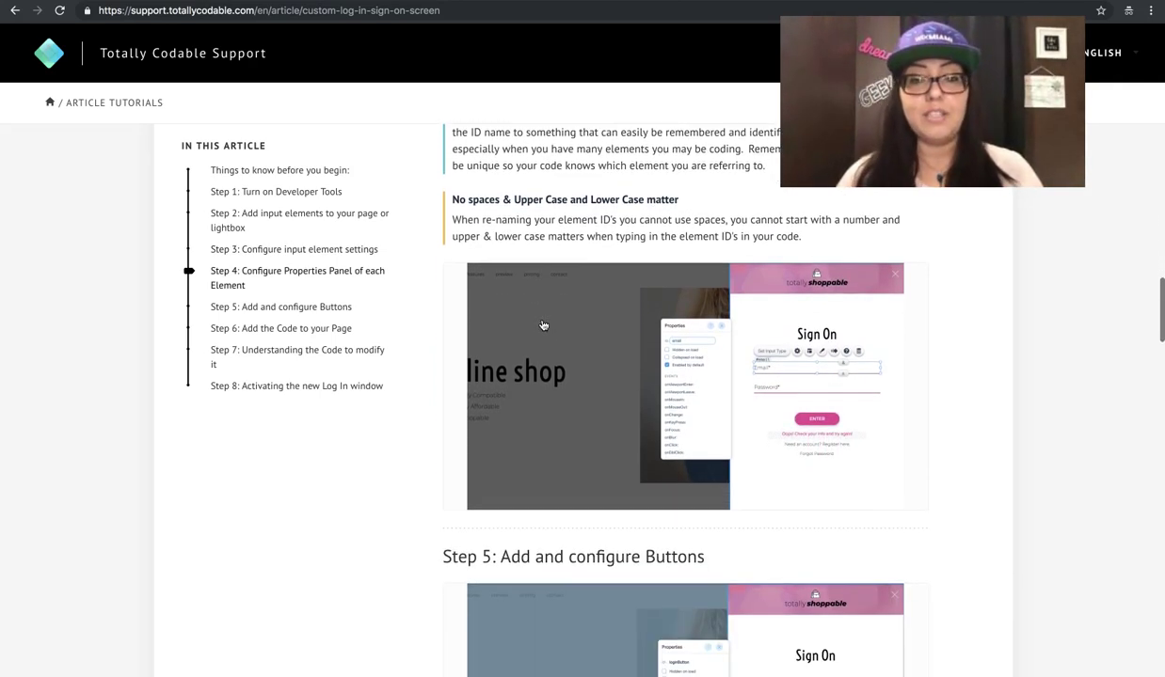
{"action": "left_click", "coordinate": [616, 358]}
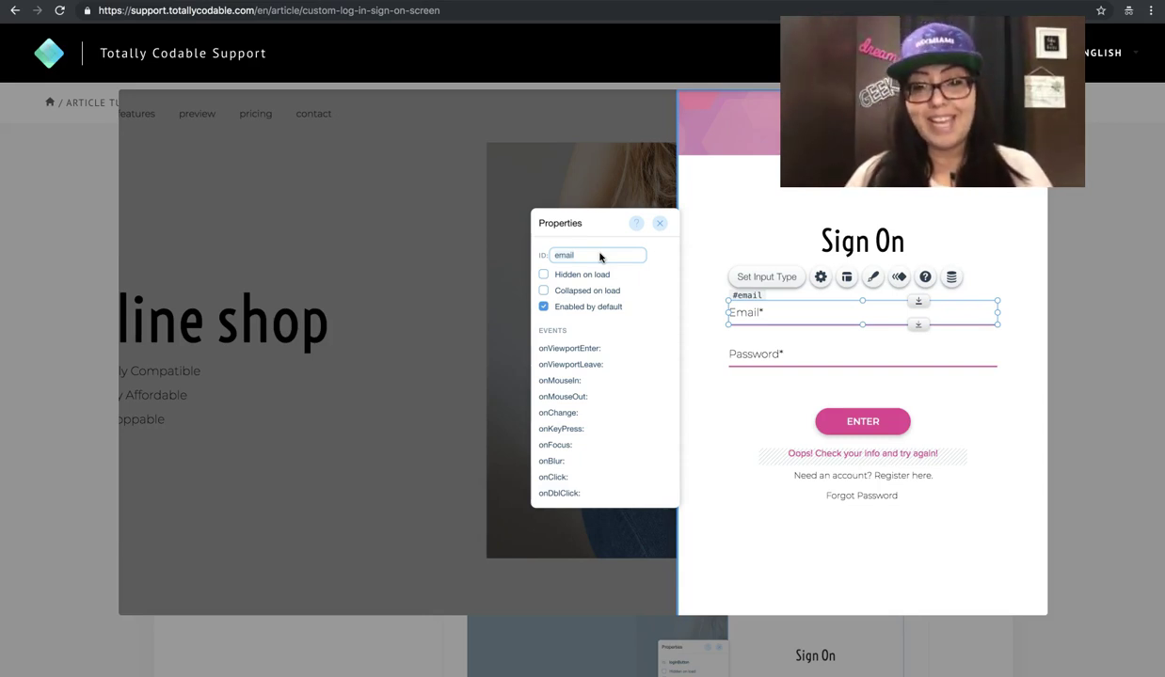
{"action": "mouse_move", "coordinate": [600, 257]}
{"action": "left_mouse_down"}
{"action": "mouse_move", "coordinate": [569, 249]}
{"action": "mouse_move", "coordinate": [600, 257]}
{"action": "mouse_move", "coordinate": [569, 252]}
{"action": "mouse_move", "coordinate": [577, 260]}
{"action": "left_mouse_up"}
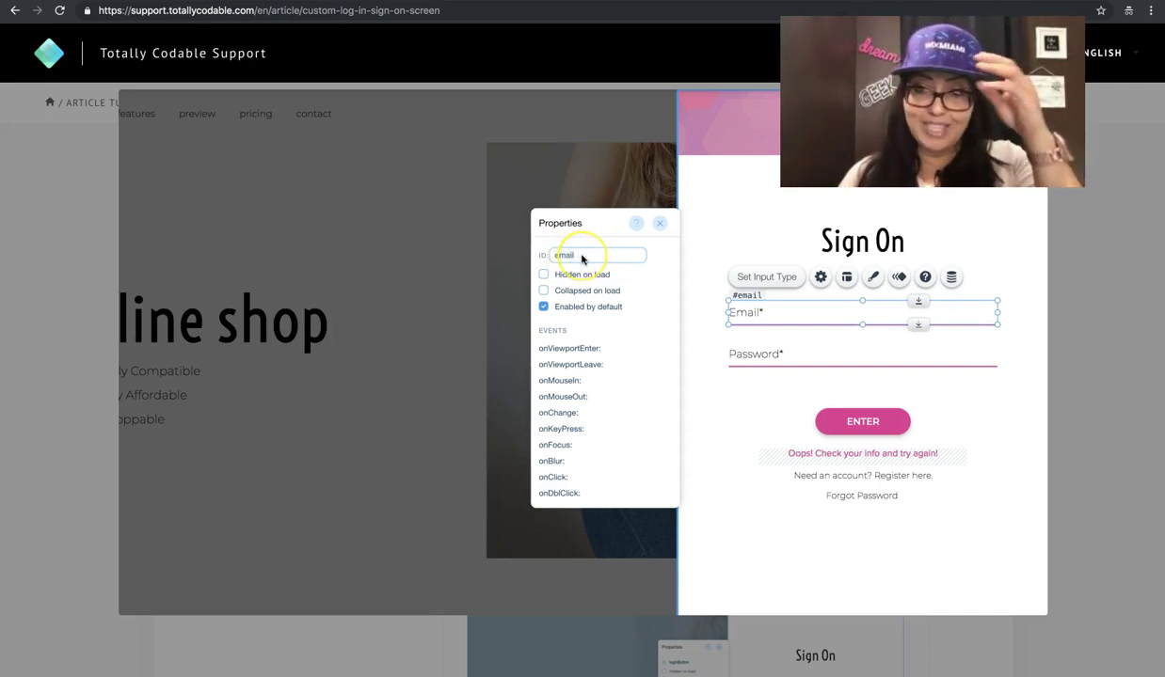
{"action": "left_click", "coordinate": [576, 256]}
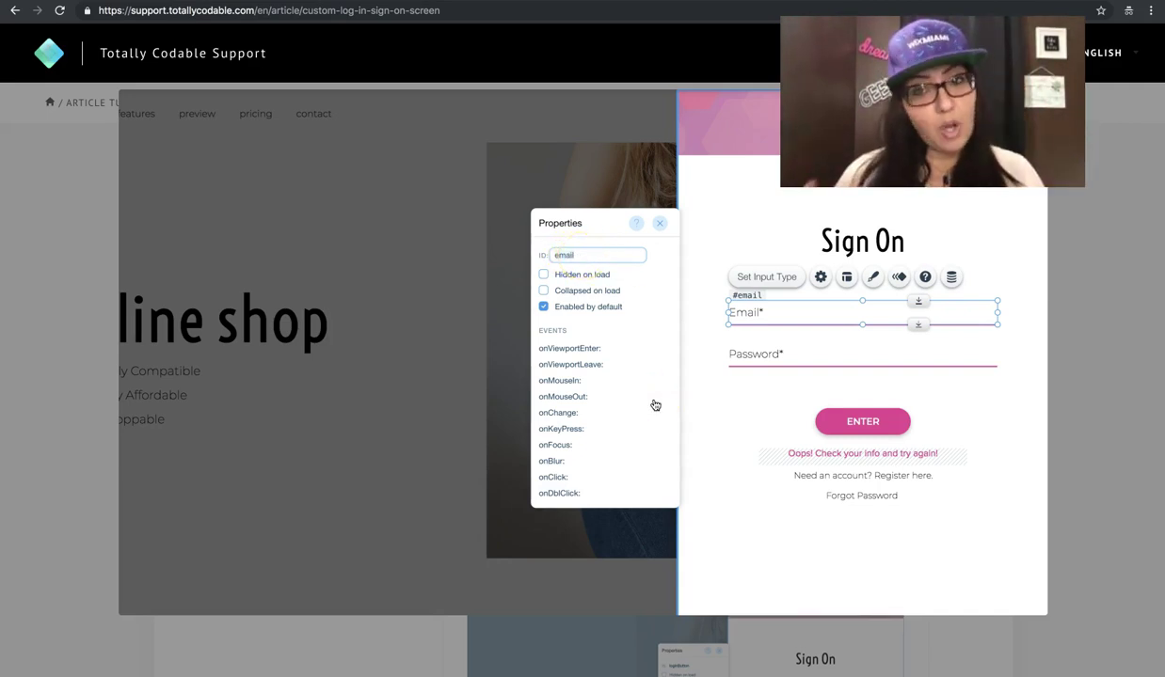
{"action": "left_click", "coordinate": [769, 312]}
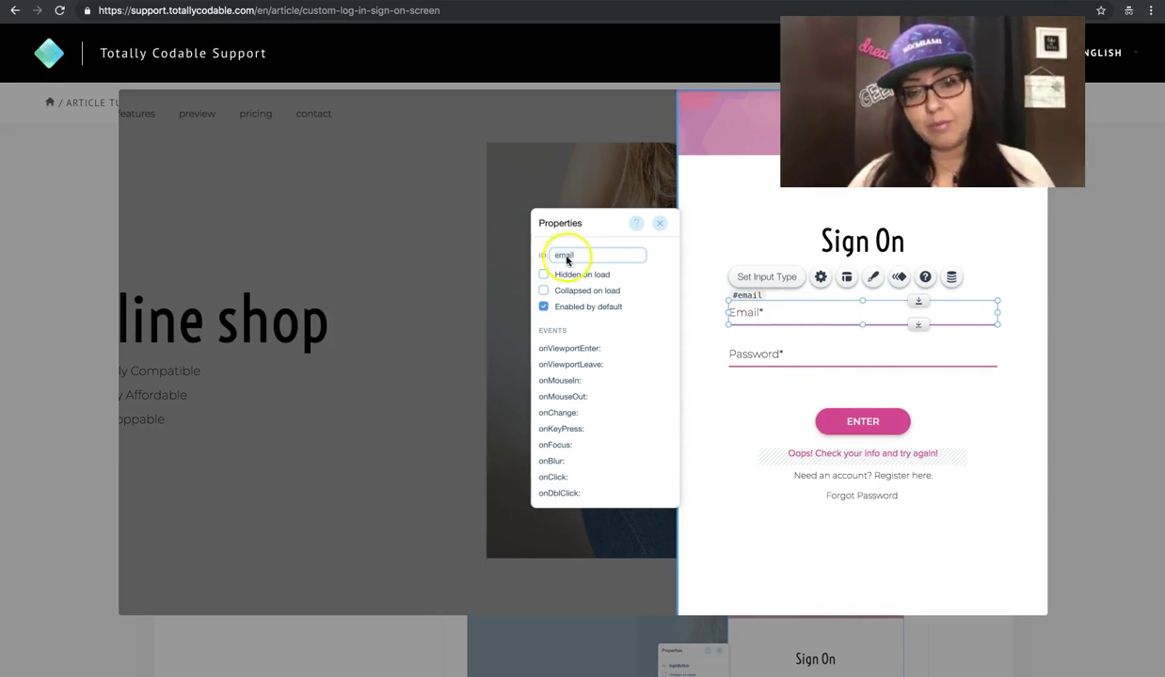
{"action": "left_click_drag", "start_coordinate": [564, 249], "coordinate": [576, 264]}
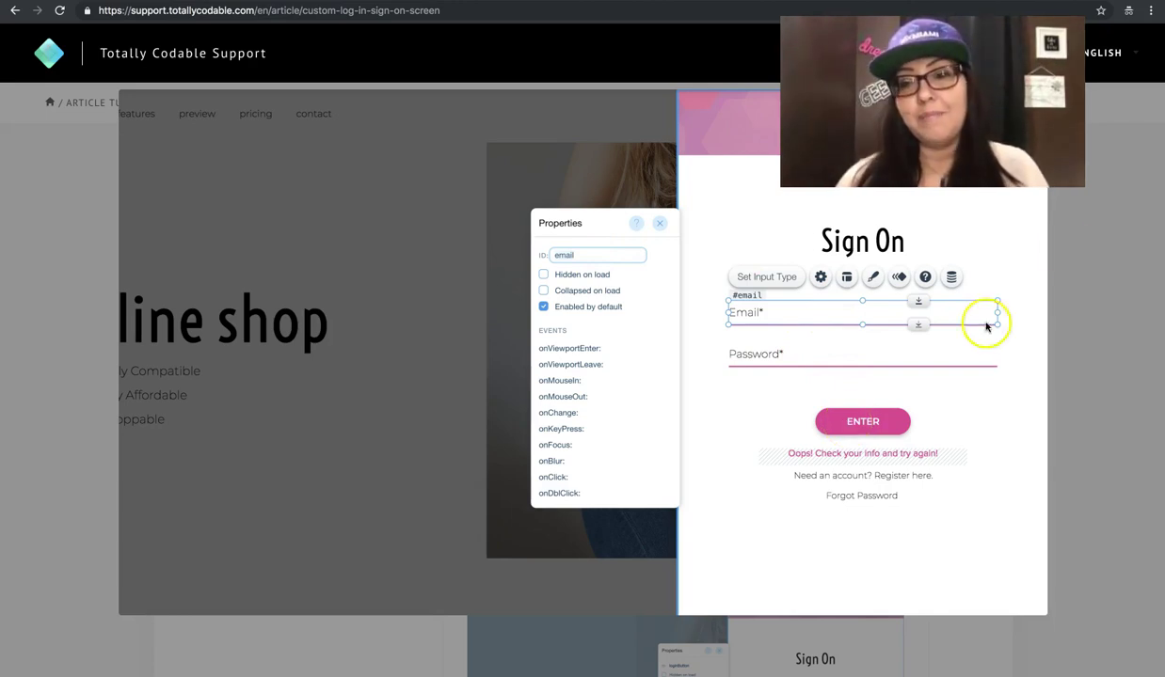
{"action": "left_click", "coordinate": [1067, 239]}
- Enlarge the Step 5 button screenshot to point out the onClick event, then close it
{"action": "scroll", "coordinate": [684, 348], "scroll_direction": "down", "scroll_amount": 5}
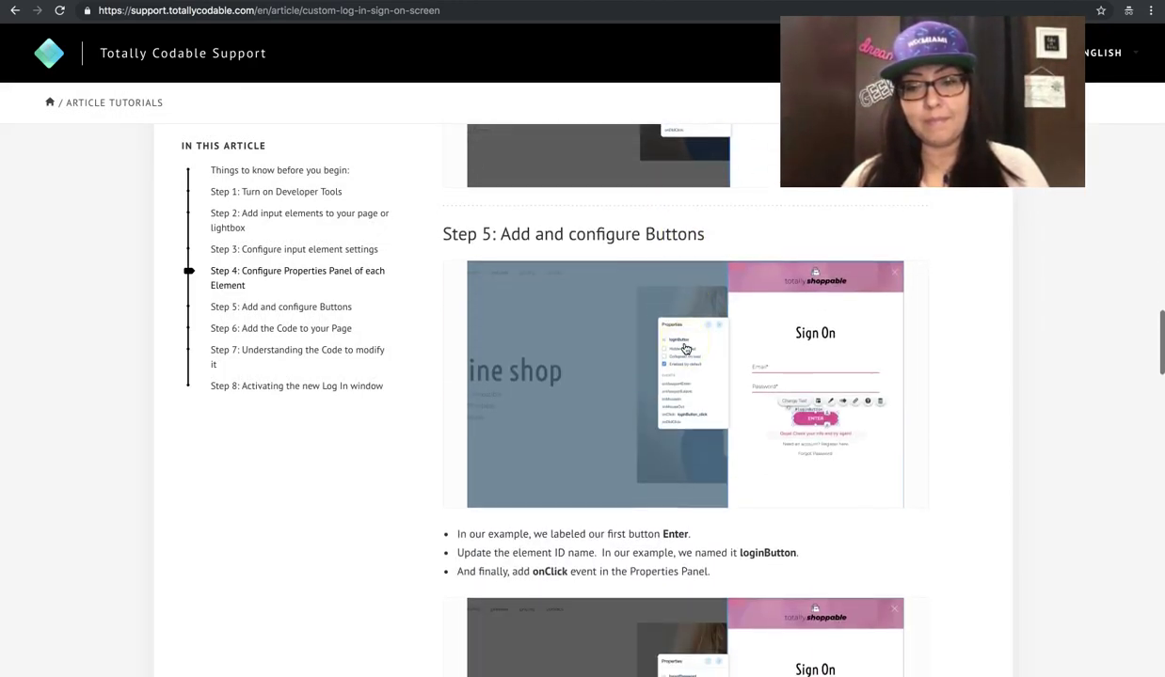
{"action": "left_click", "coordinate": [685, 348]}
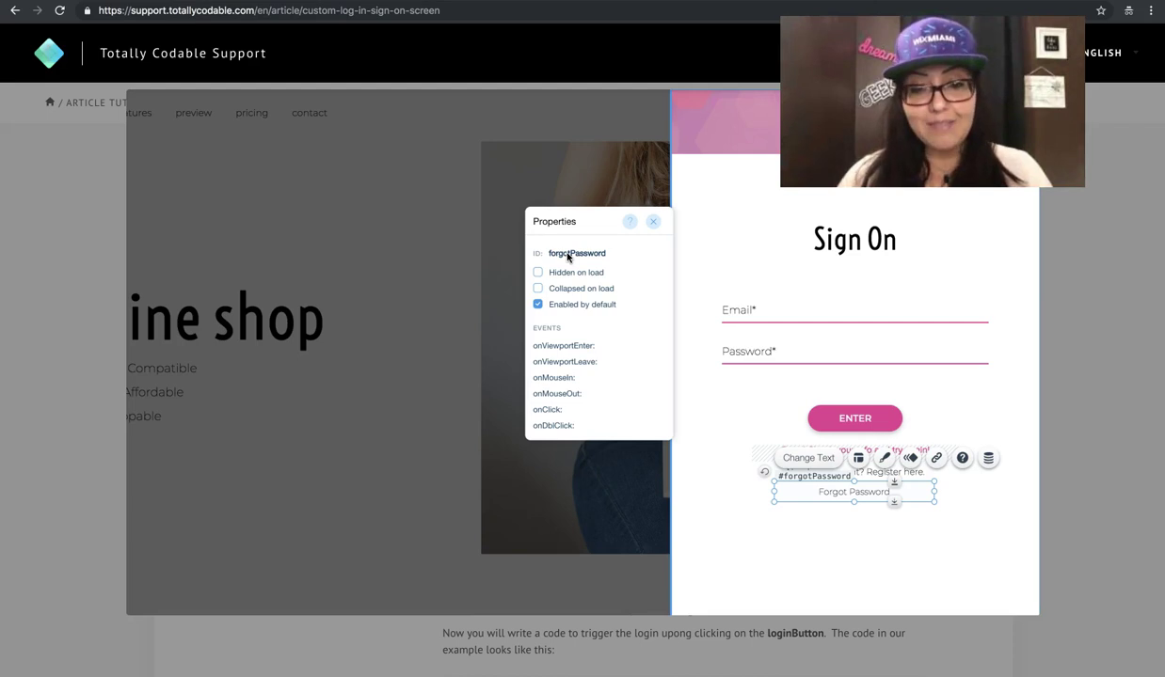
{"action": "left_click", "coordinate": [569, 414]}
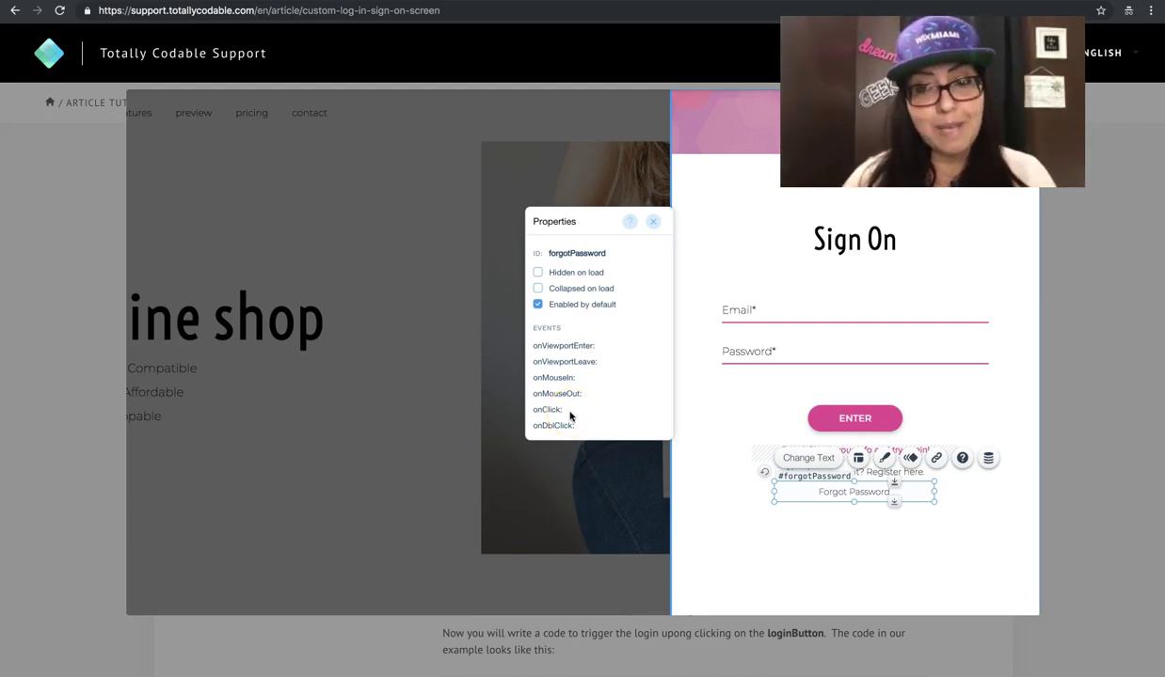
{"action": "left_click", "coordinate": [598, 410]}
{"action": "left_click", "coordinate": [1097, 326]}
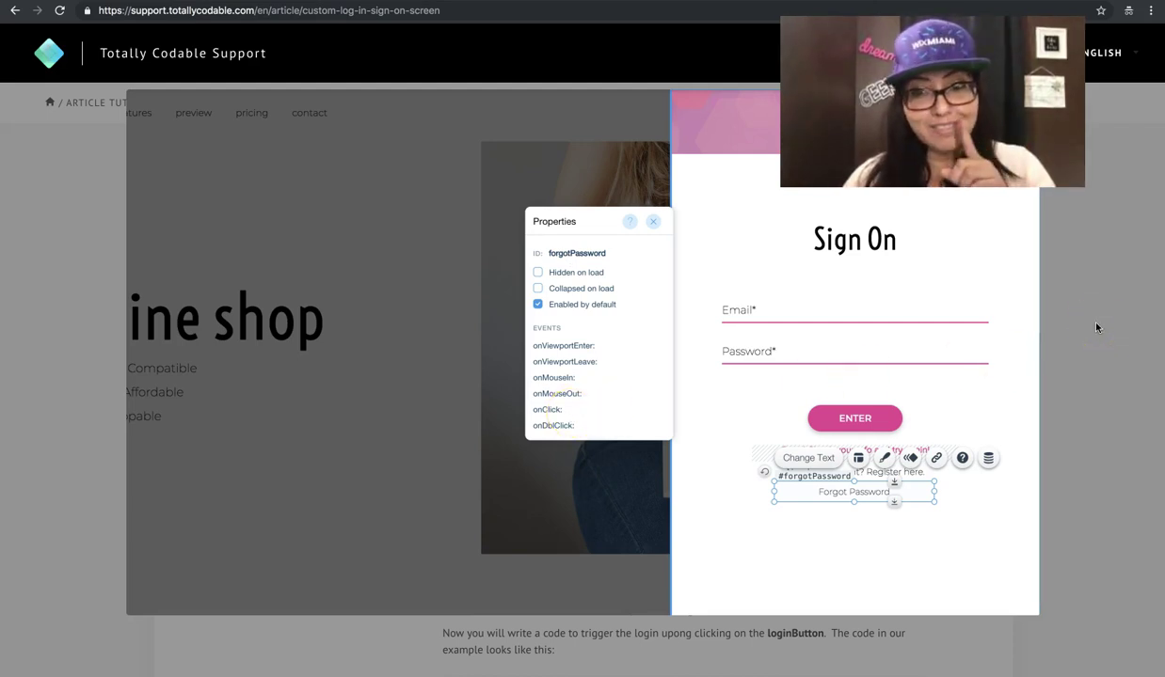
- Scroll to Step 6 and select its login code block, lines 1 to 32
{"action": "scroll", "coordinate": [658, 325], "scroll_direction": "down", "scroll_amount": 3}
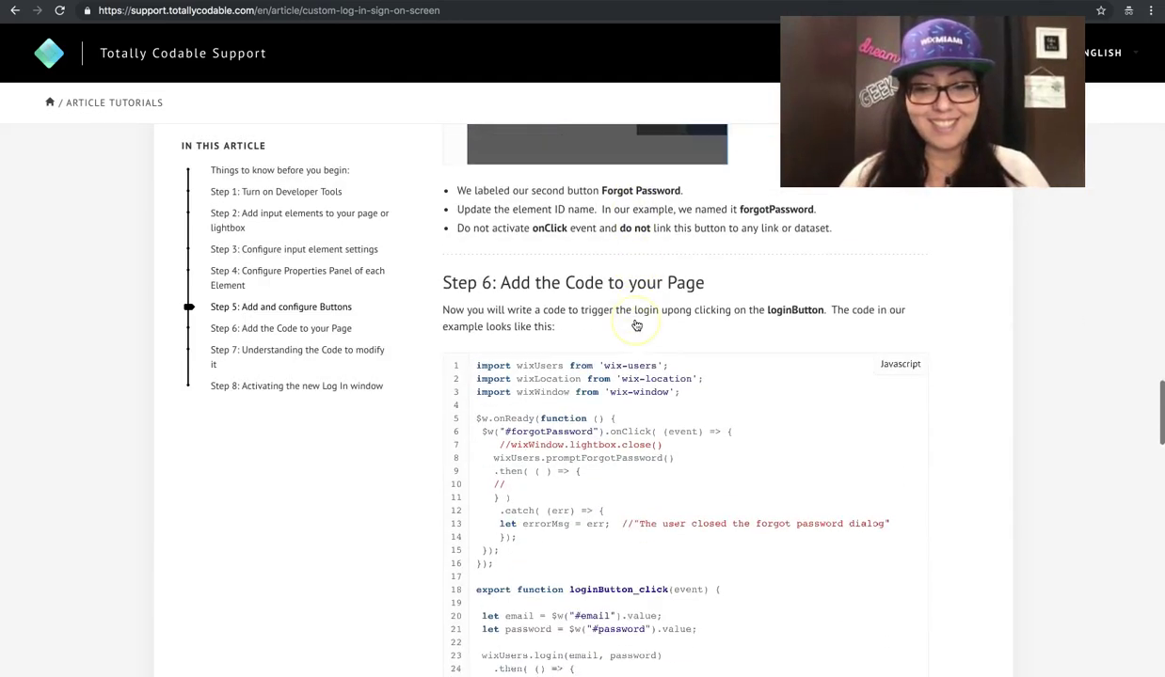
{"action": "scroll", "coordinate": [636, 326], "scroll_direction": "down", "scroll_amount": 3}
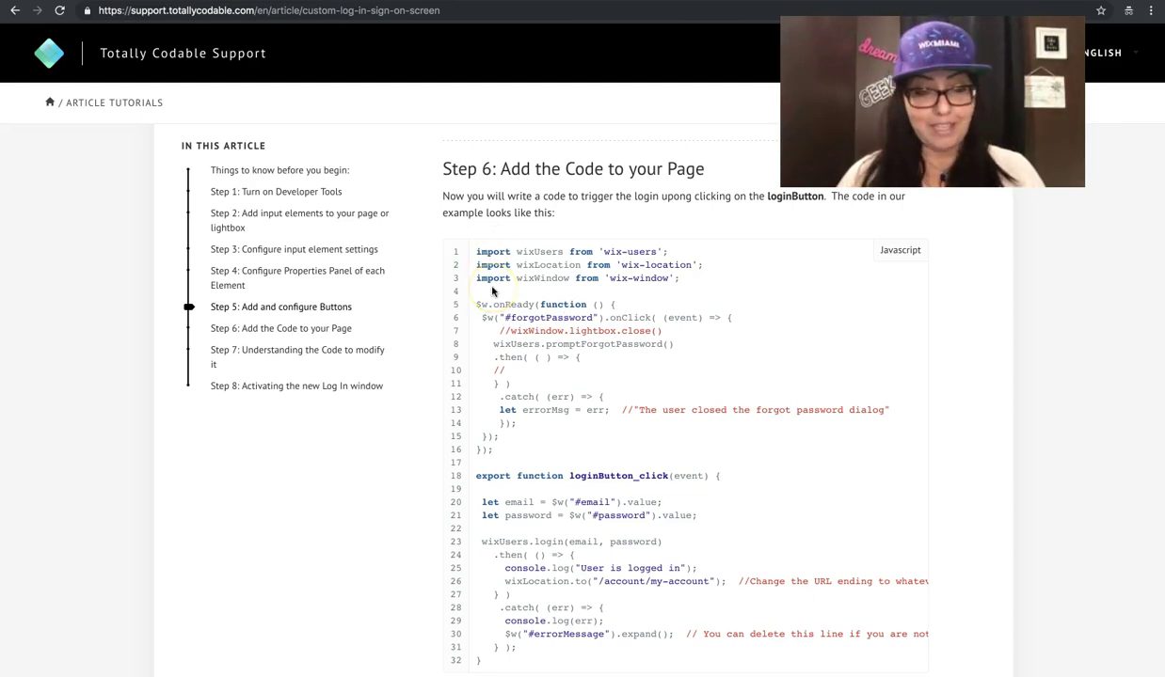
{"action": "scroll", "coordinate": [527, 299], "scroll_direction": "down", "scroll_amount": 1}
{"action": "key", "text": "super+a"}
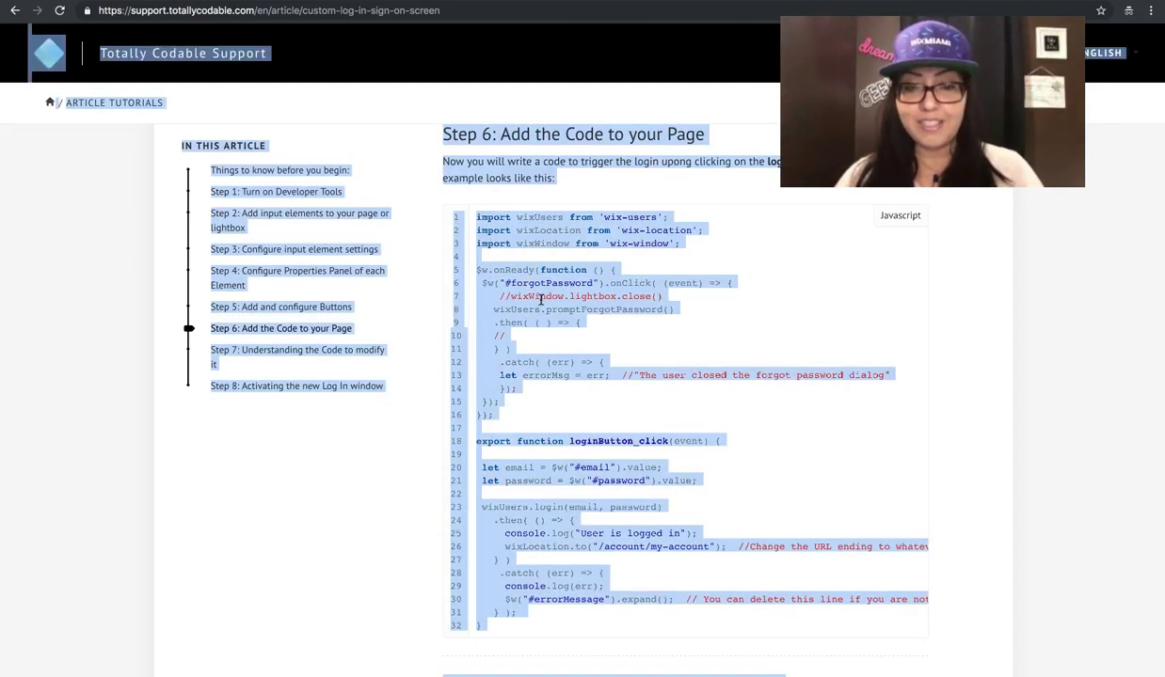
{"action": "left_click", "coordinate": [540, 299]}
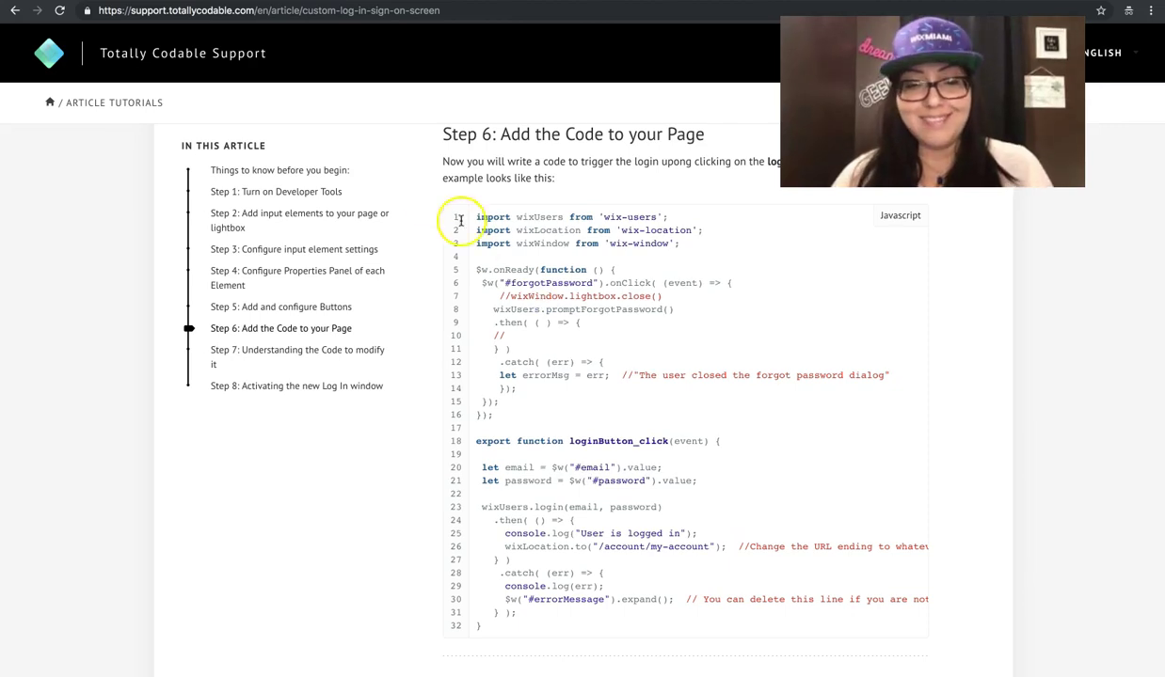
{"action": "left_click_drag", "start_coordinate": [476, 218], "coordinate": [593, 630]}
{"action": "scroll", "coordinate": [603, 470], "scroll_direction": "down", "scroll_amount": 2}
{"action": "left_click", "coordinate": [593, 558]}
- In the Wix Editor, open the login lightbox and expand its page code holding the pasted script
{"action": "left_click", "coordinate": [27, 11]}
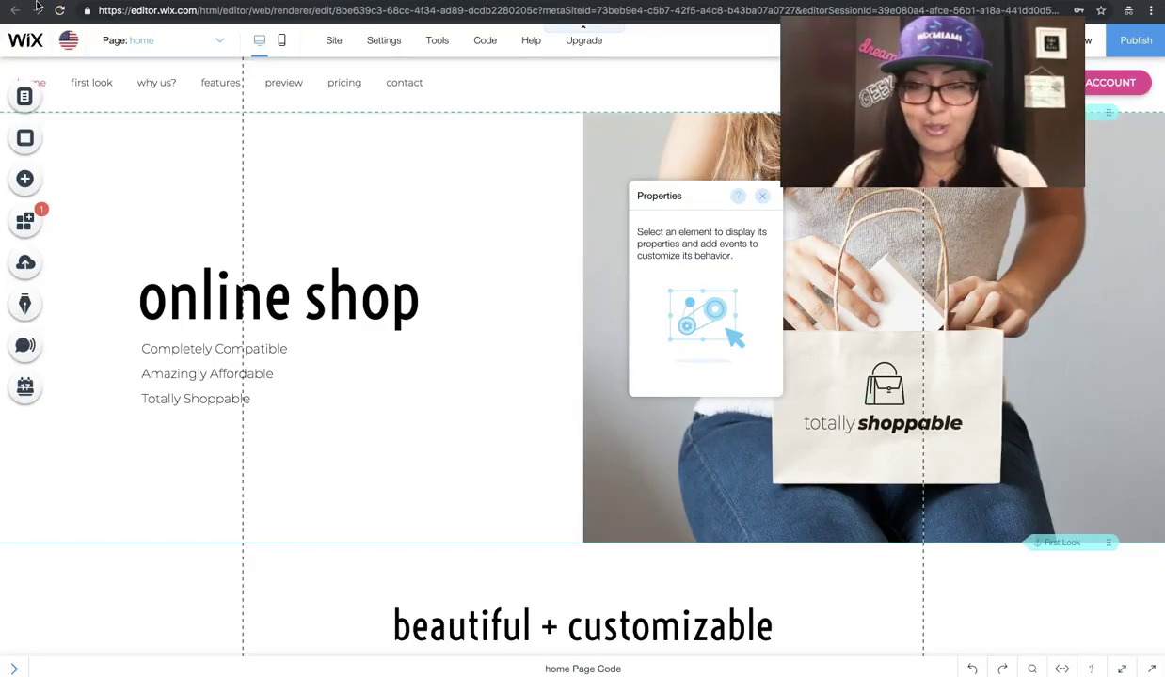
{"action": "left_click", "coordinate": [25, 96]}
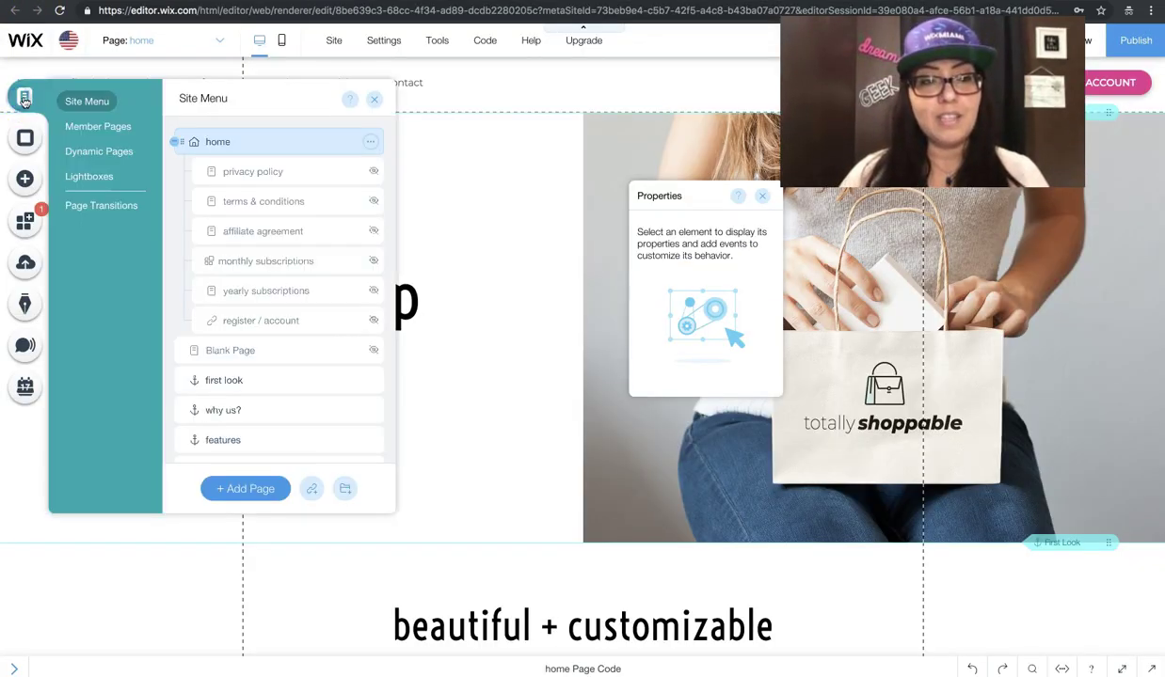
{"action": "left_click", "coordinate": [101, 176]}
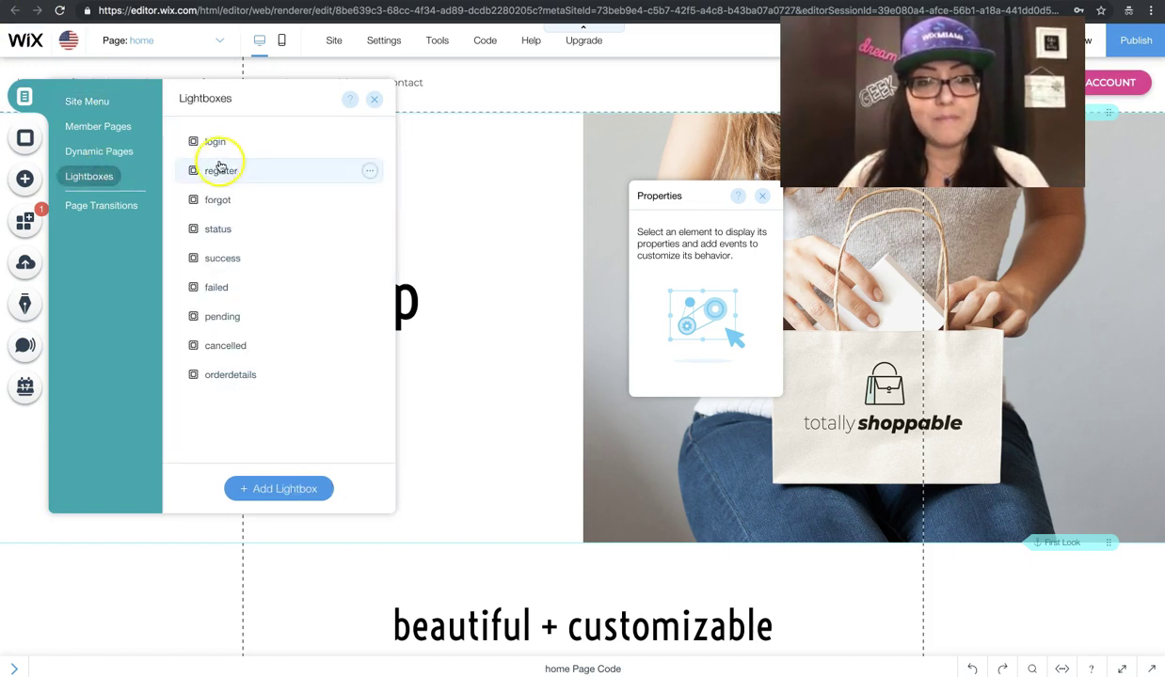
{"action": "left_click", "coordinate": [226, 143]}
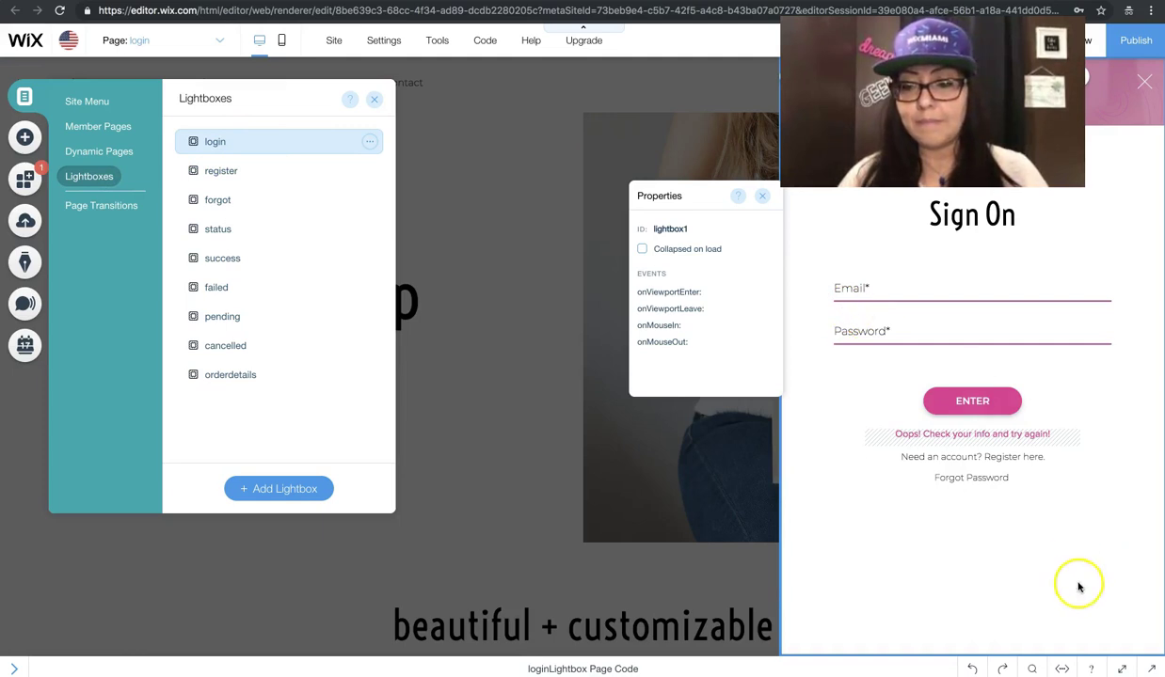
{"action": "left_click", "coordinate": [1120, 670]}
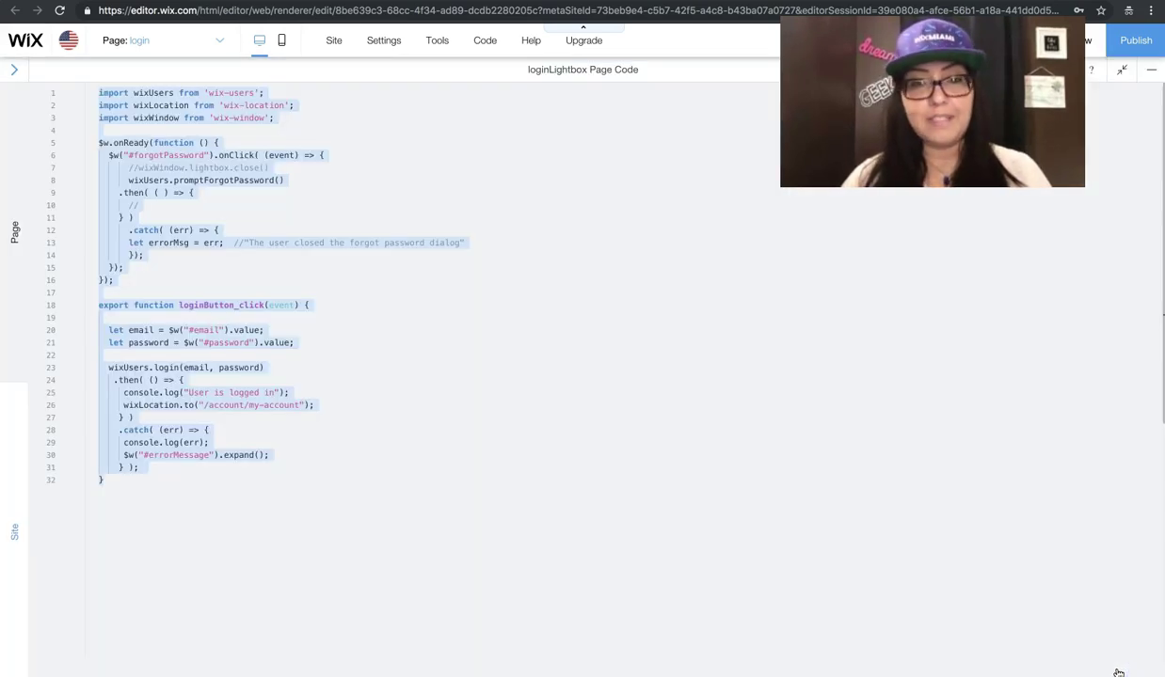
{"action": "left_click", "coordinate": [662, 376]}
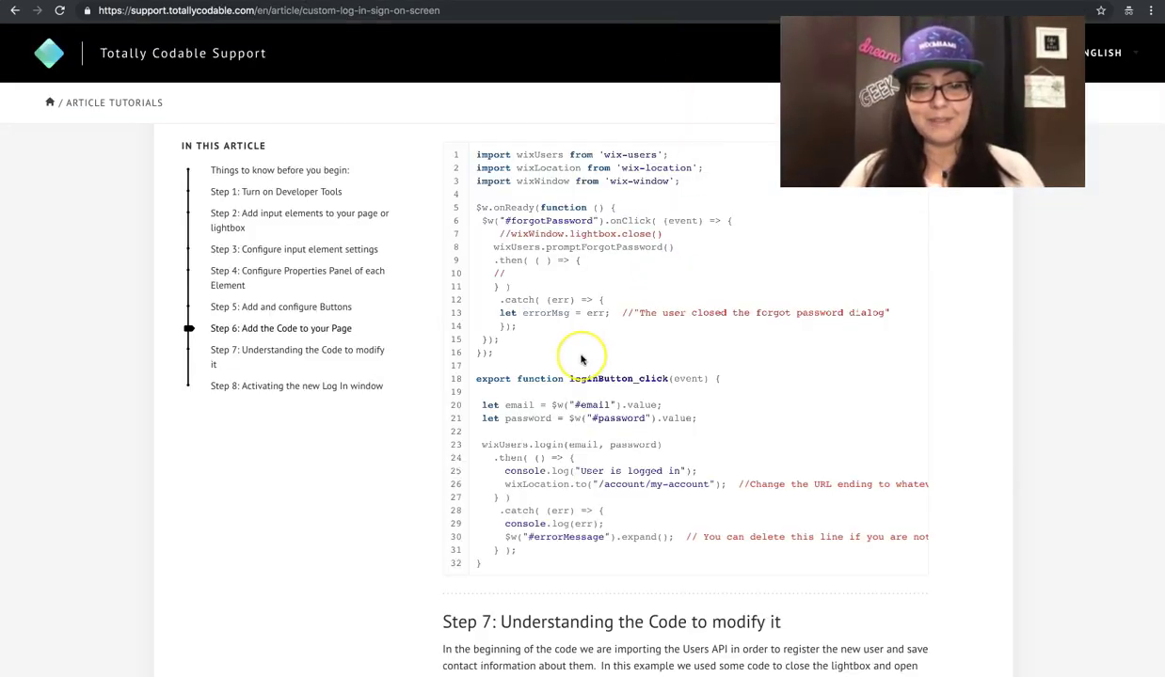
{"action": "scroll", "coordinate": [588, 339], "scroll_direction": "down", "scroll_amount": 5}
{"action": "scroll", "coordinate": [581, 359], "scroll_direction": "down", "scroll_amount": 2}
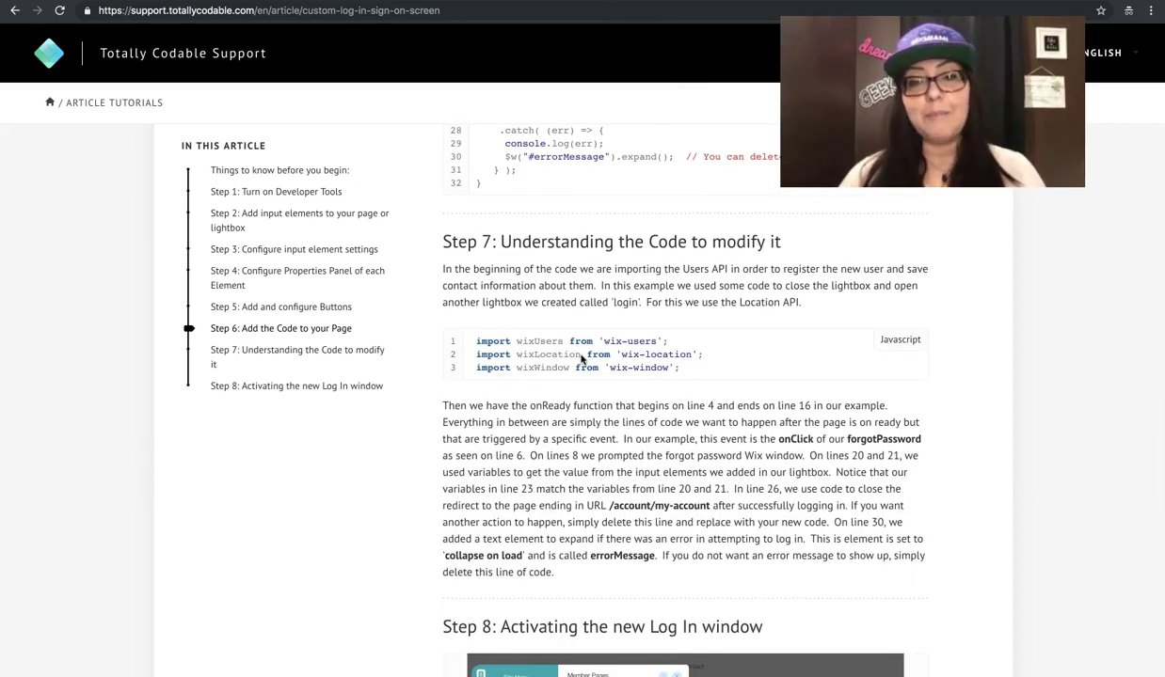
{"action": "scroll", "coordinate": [580, 358], "scroll_direction": "down", "scroll_amount": 1}
{"action": "scroll", "coordinate": [577, 357], "scroll_direction": "up", "scroll_amount": 10}
{"action": "left_click_drag", "start_coordinate": [477, 252], "coordinate": [610, 260]}
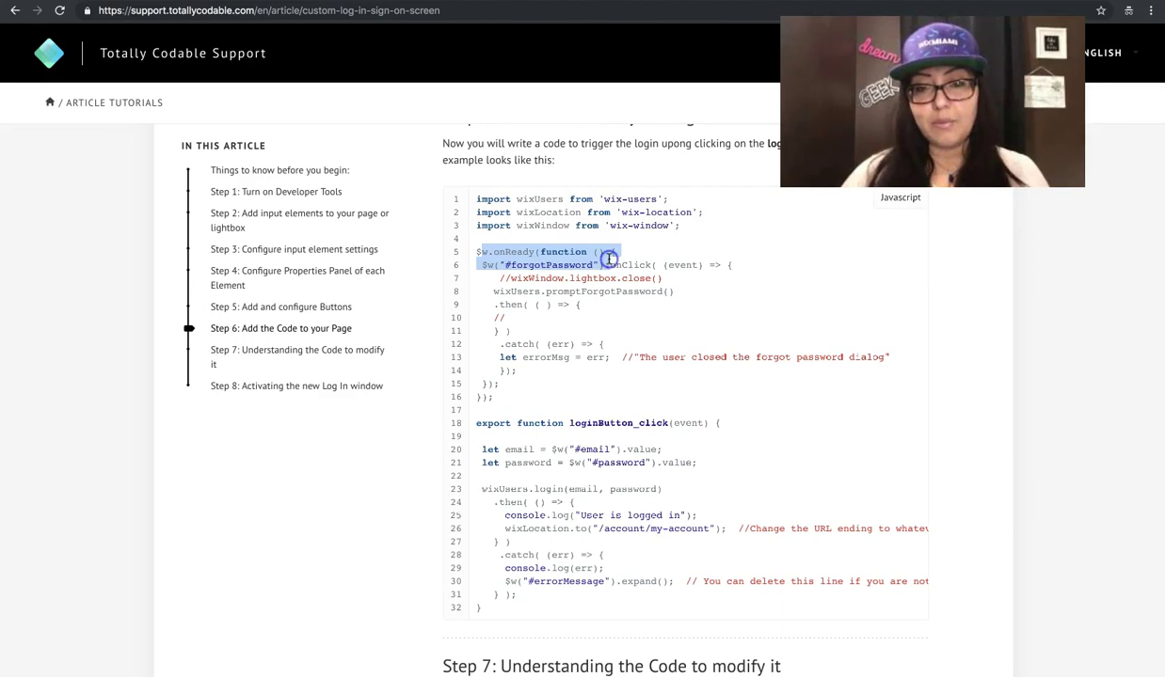
{"action": "left_click", "coordinate": [541, 321]}
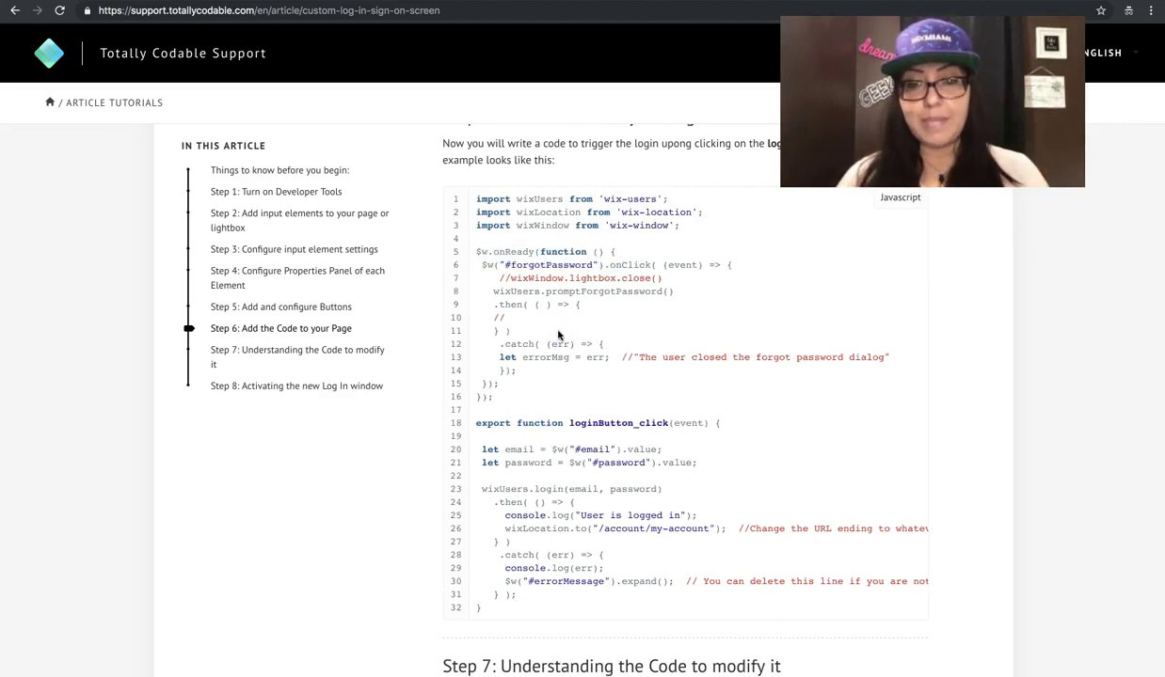
{"action": "double_click", "coordinate": [562, 253]}
{"action": "left_click_drag", "start_coordinate": [562, 252], "coordinate": [558, 262]}
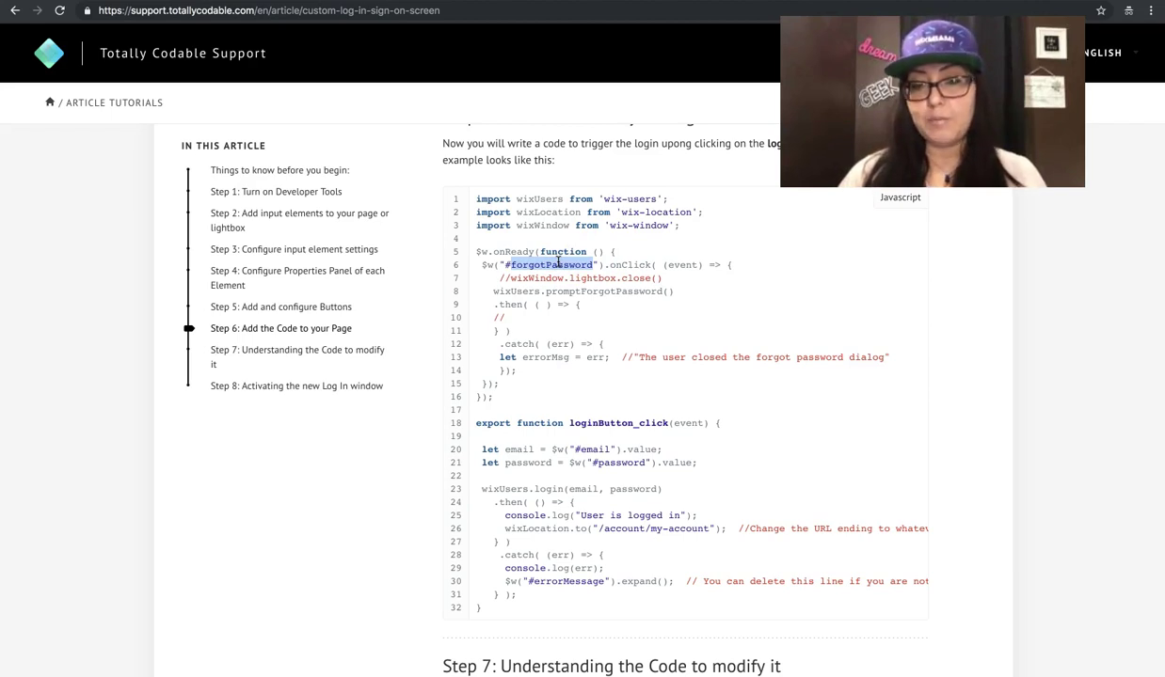
{"action": "triple_click", "coordinate": [581, 291]}
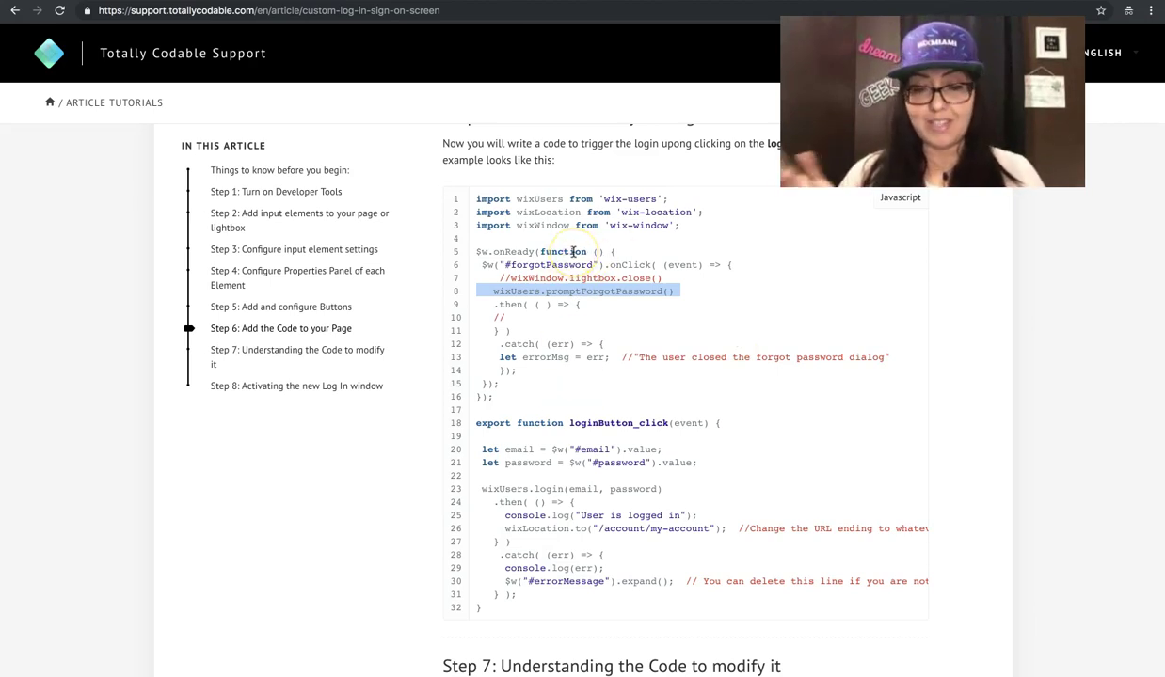
{"action": "scroll", "coordinate": [572, 252], "scroll_direction": "down", "scroll_amount": 3}
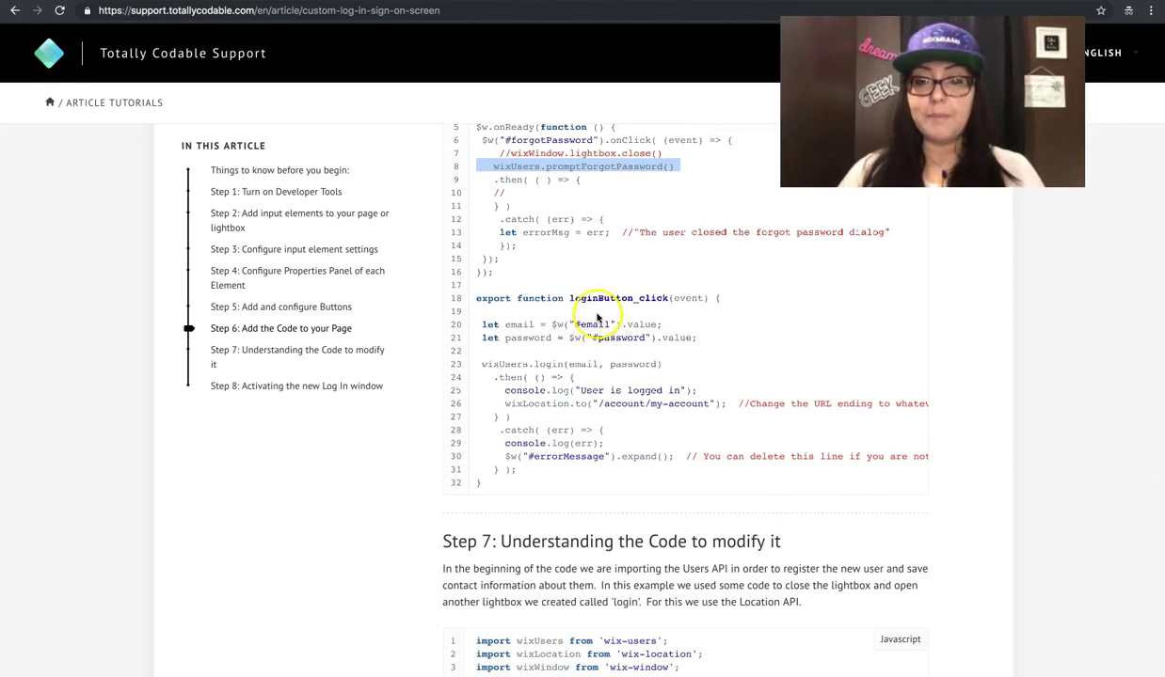
{"action": "left_click", "coordinate": [598, 297]}
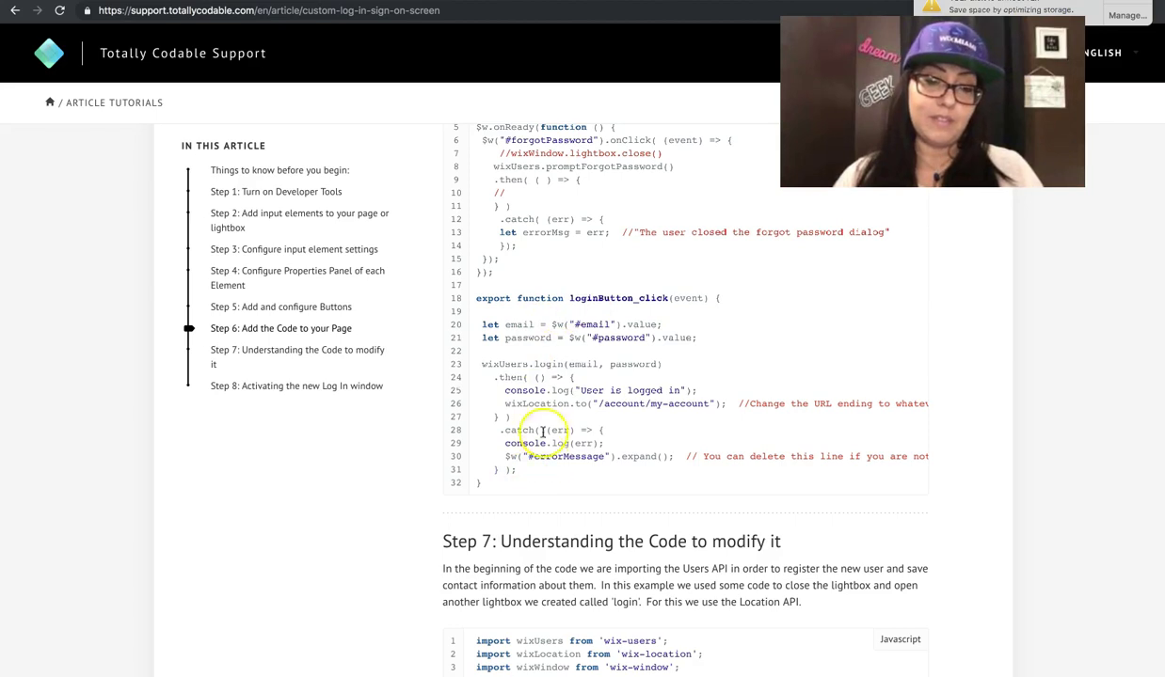
{"action": "mouse_move", "coordinate": [548, 491]}
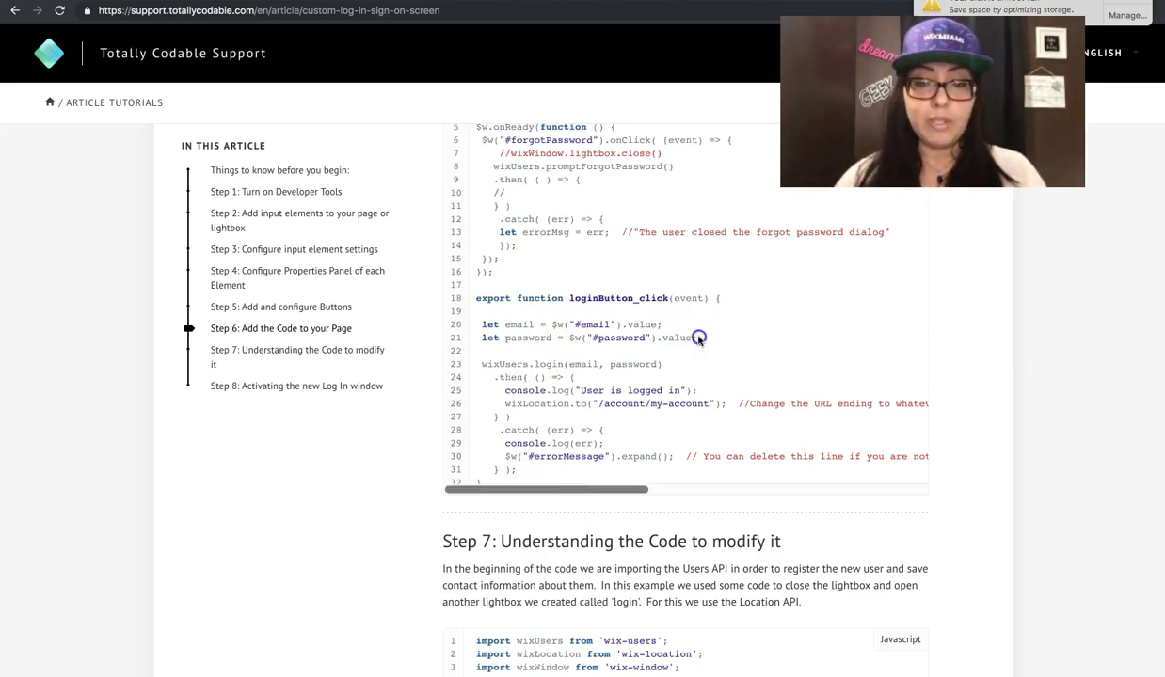
- Highlight the email and password variables, their wixUsers.login arguments, and the account/my-account redirect path
{"action": "left_click_drag", "start_coordinate": [697, 338], "coordinate": [482, 320]}
{"action": "left_click", "coordinate": [508, 336]}
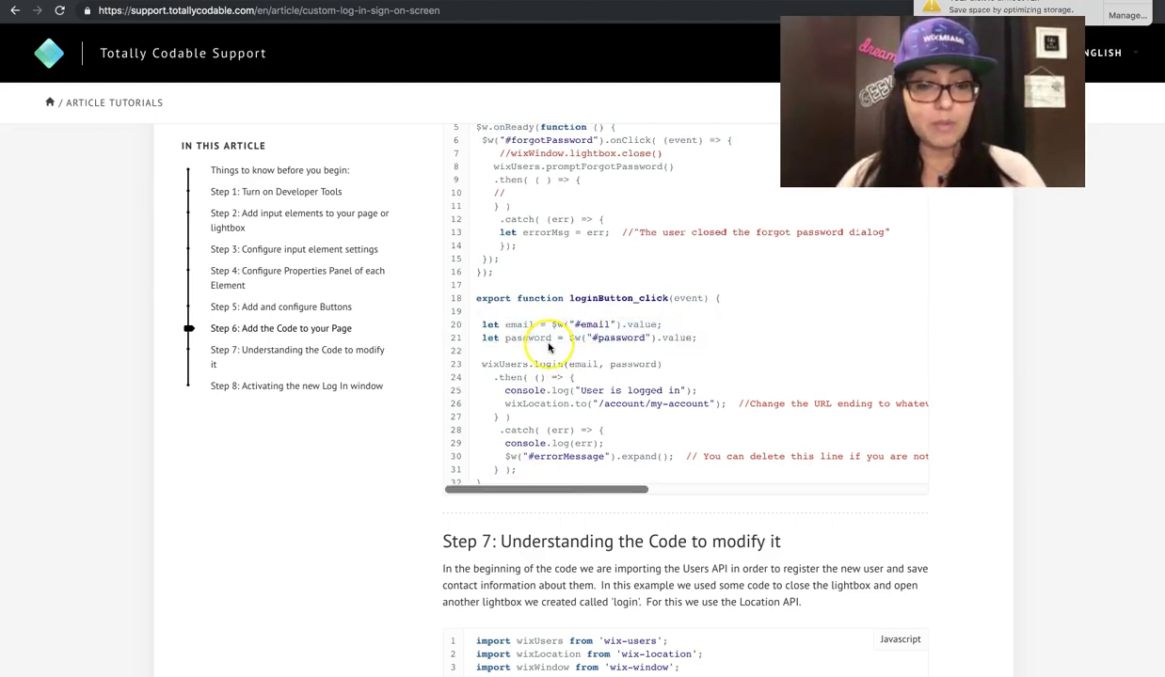
{"action": "double_click", "coordinate": [515, 324]}
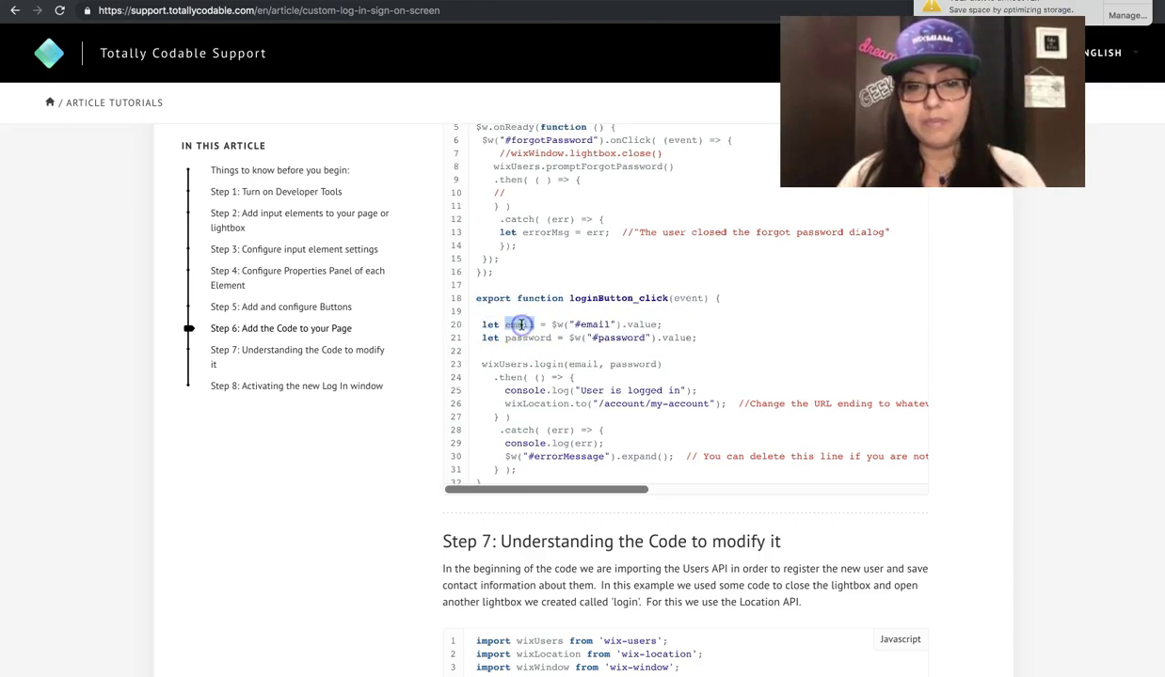
{"action": "double_click", "coordinate": [525, 337]}
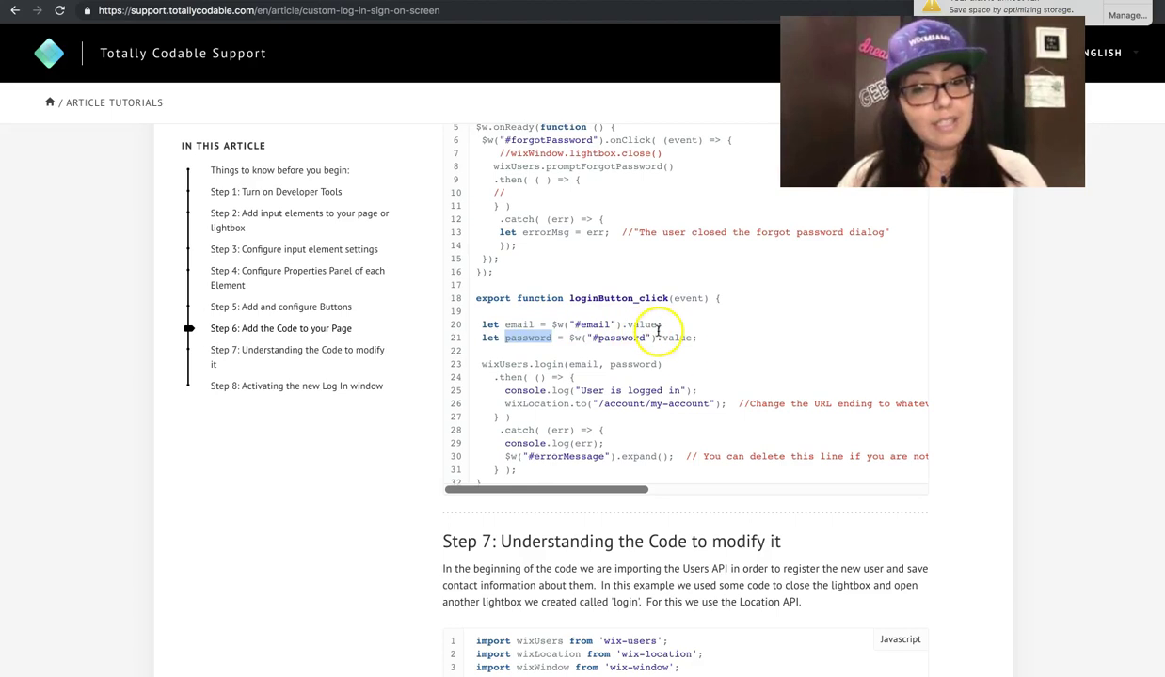
{"action": "double_click", "coordinate": [583, 364]}
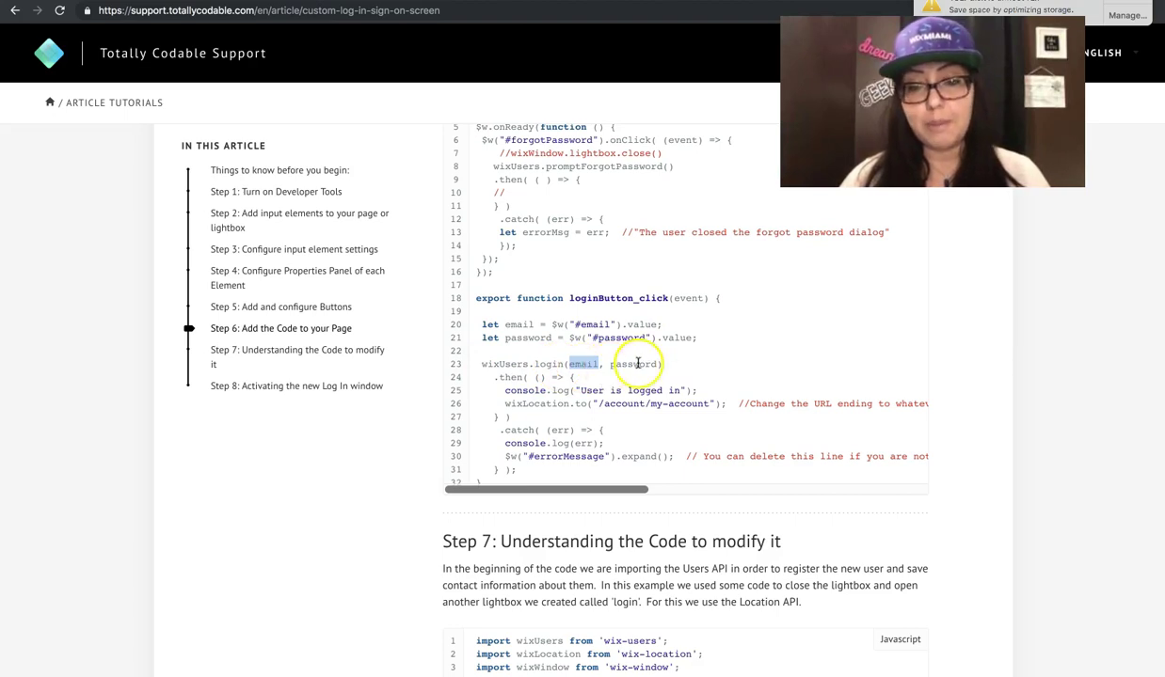
{"action": "double_click", "coordinate": [638, 364]}
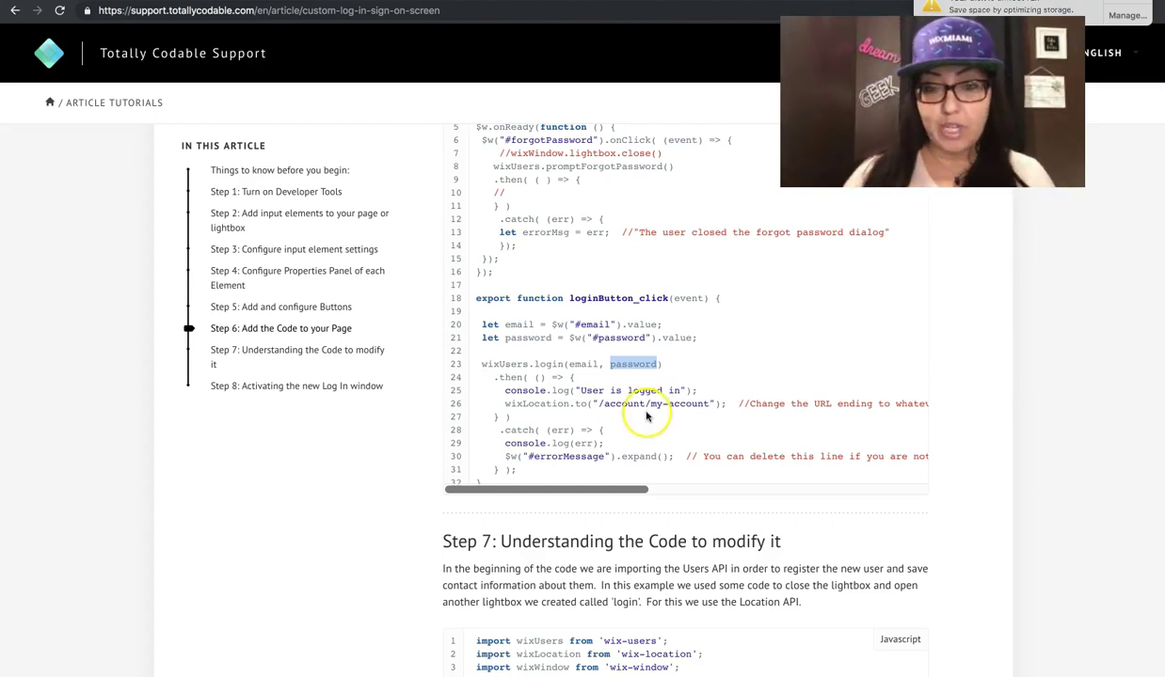
{"action": "left_click_drag", "start_coordinate": [604, 404], "coordinate": [713, 402]}
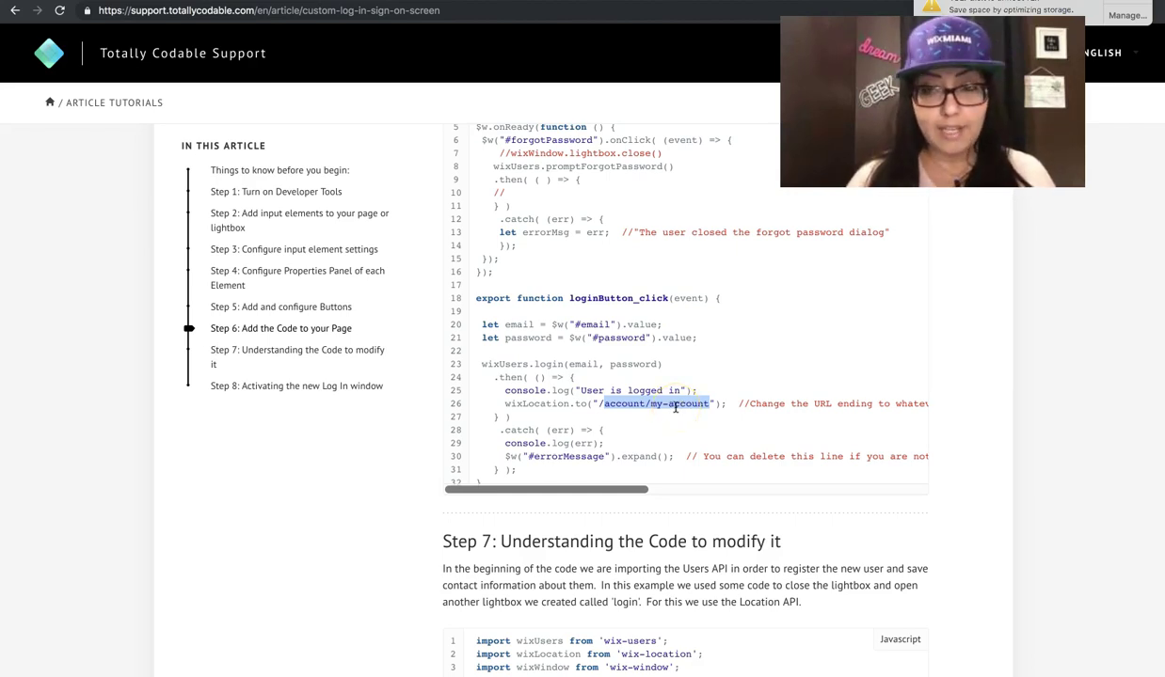
- Highlight the #errorMessage element id and its expand call, then scroll down to Step 8
{"action": "scroll", "coordinate": [611, 414], "scroll_direction": "down", "scroll_amount": 2}
{"action": "left_click", "coordinate": [551, 422]}
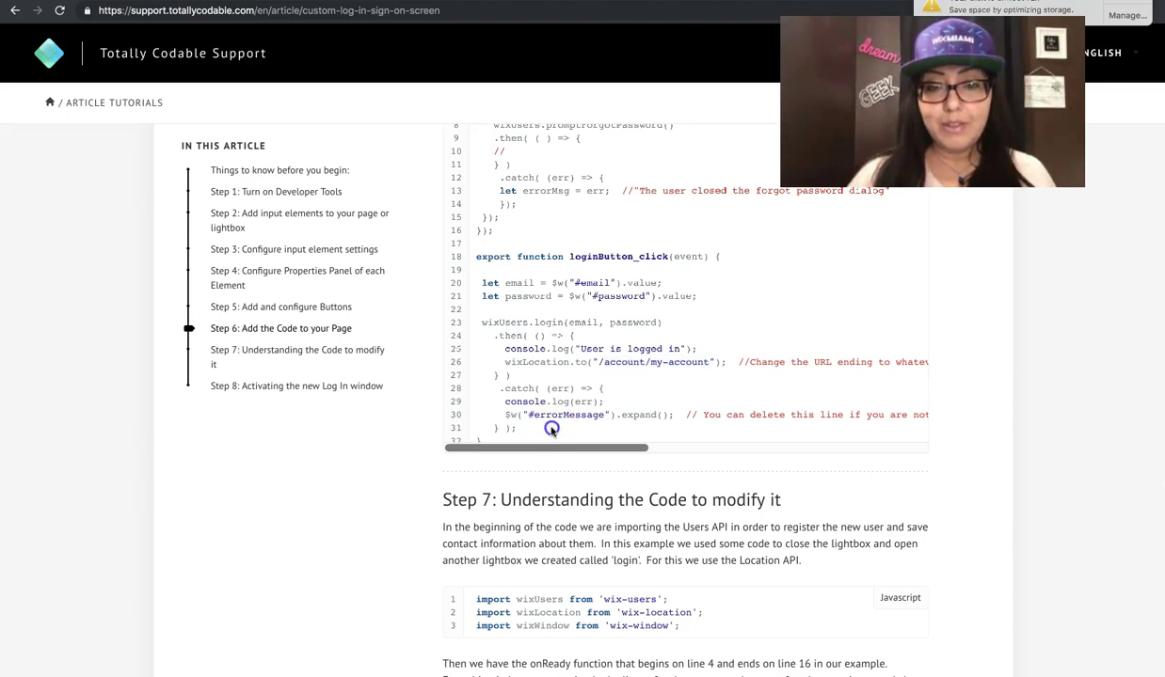
{"action": "scroll", "coordinate": [552, 419], "scroll_direction": "down", "scroll_amount": 1}
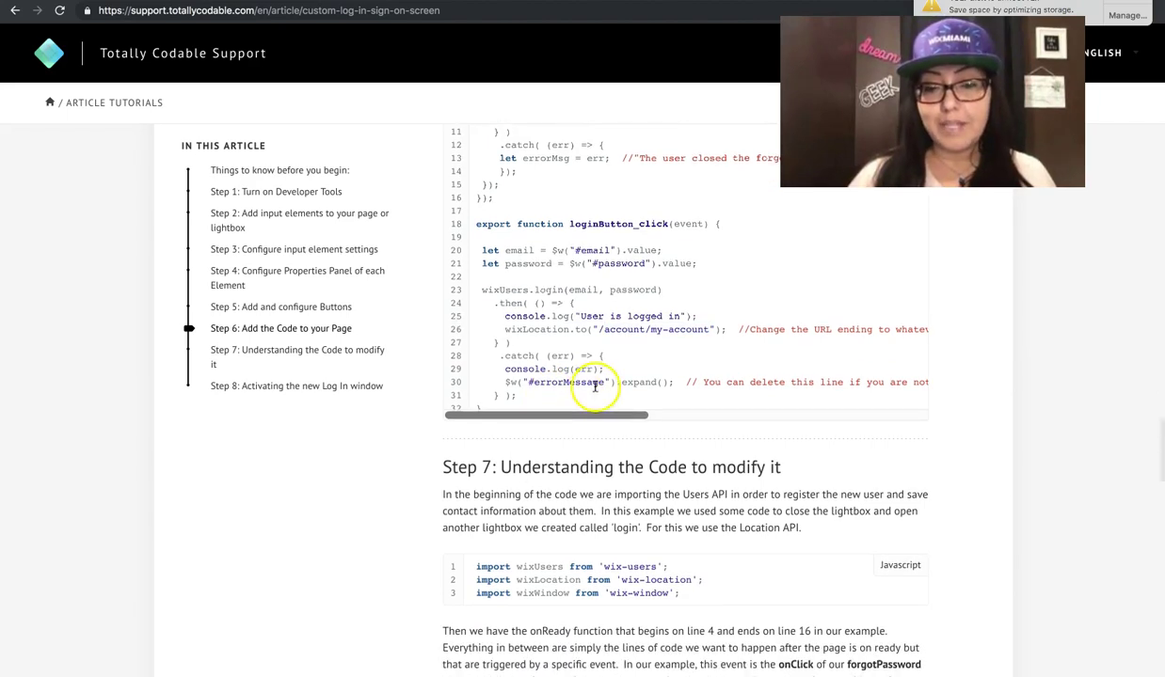
{"action": "double_click", "coordinate": [591, 380]}
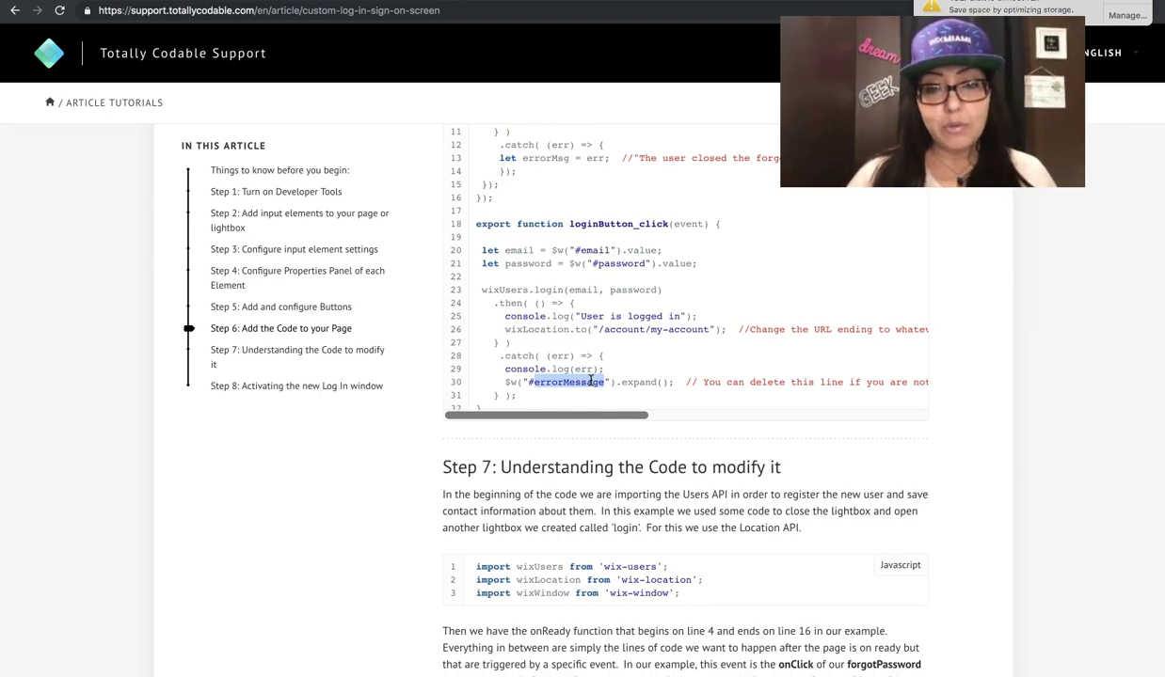
{"action": "double_click", "coordinate": [626, 382]}
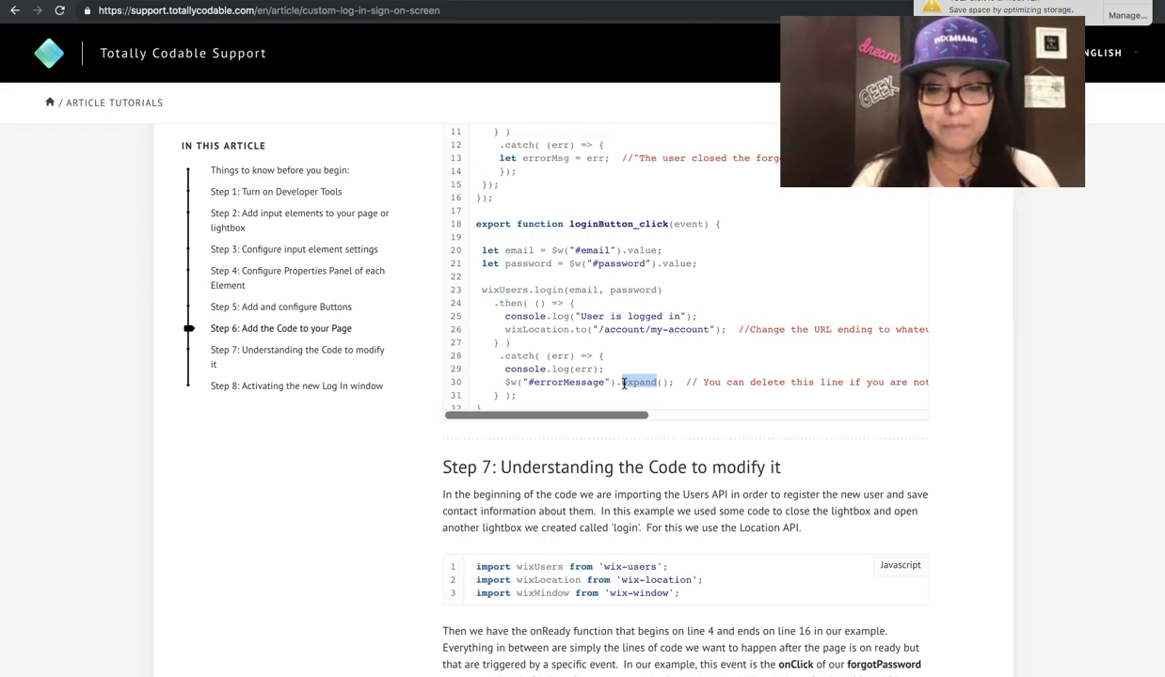
{"action": "scroll", "coordinate": [532, 470], "scroll_direction": "down", "scroll_amount": 10}
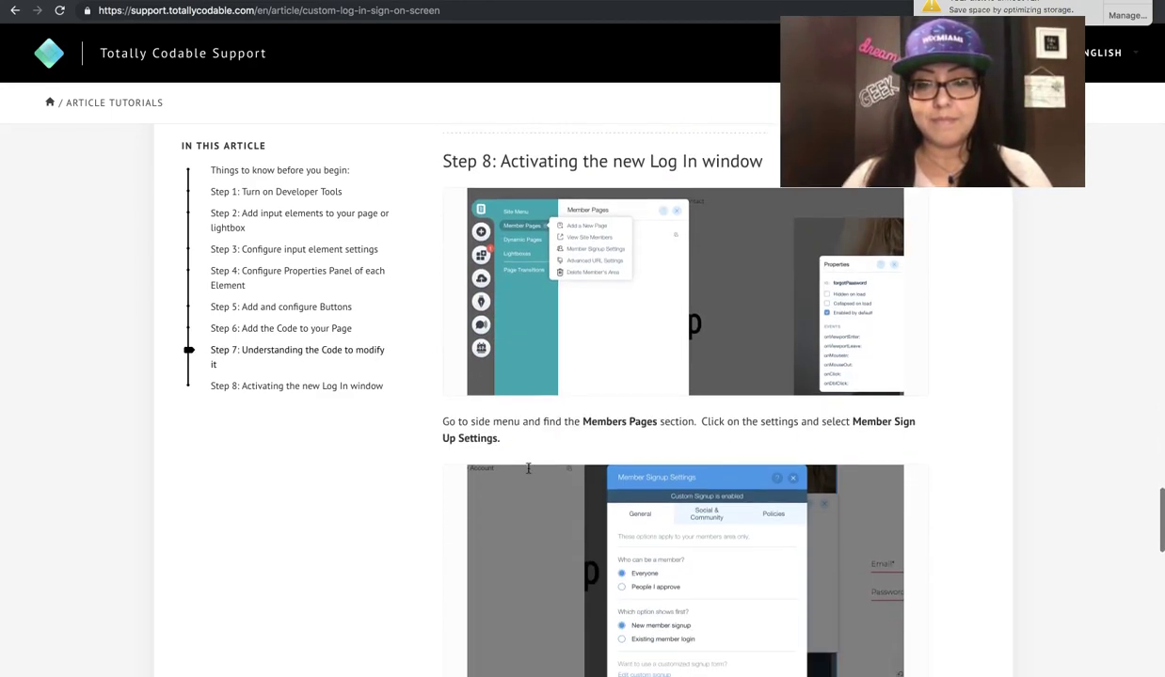
- Enlarge the Member Signup Settings screenshot, then the Edit Custom Signup screenshot below it
{"action": "left_click", "coordinate": [701, 275]}
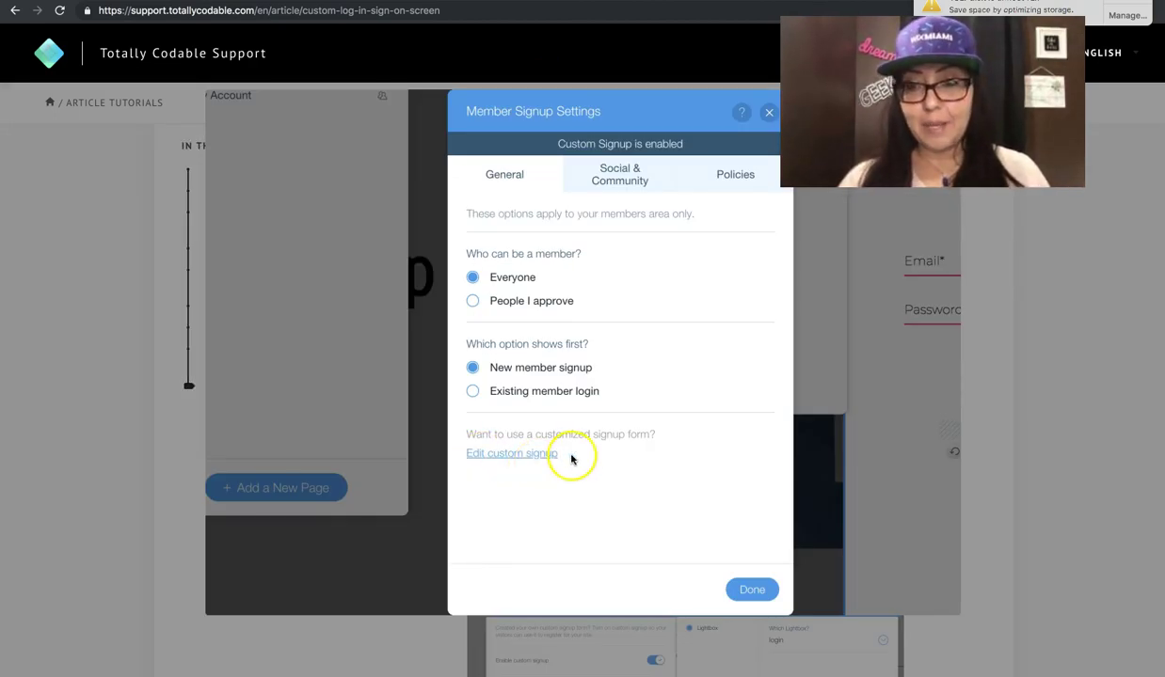
{"action": "left_click", "coordinate": [857, 411]}
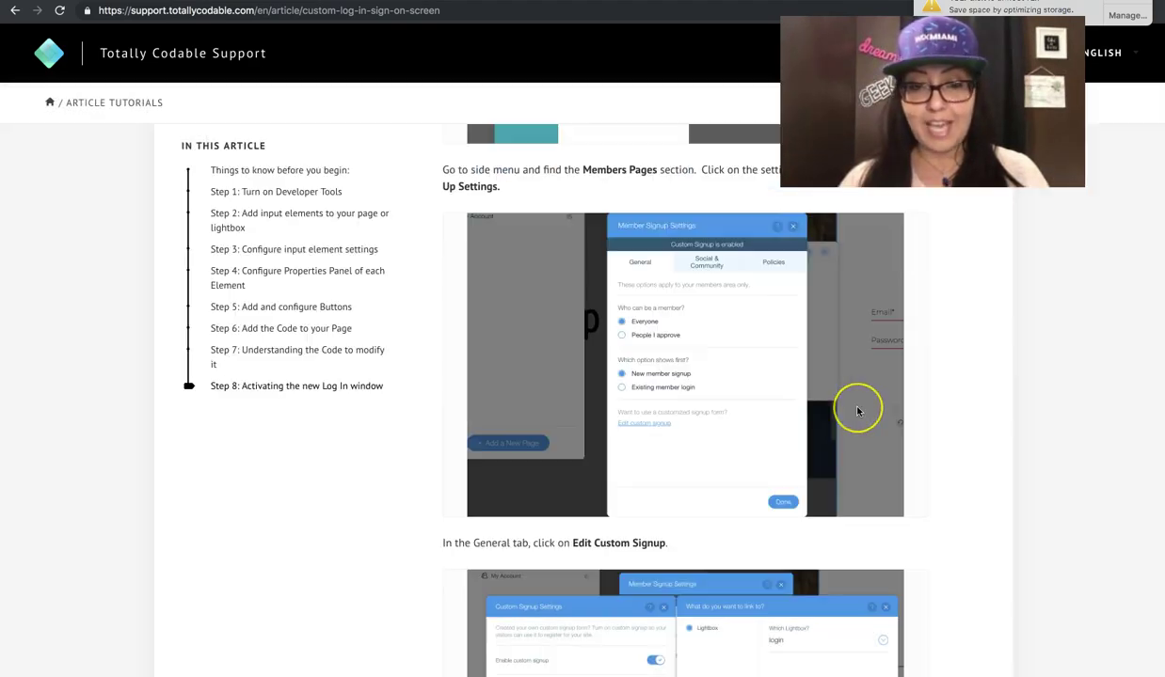
{"action": "scroll", "coordinate": [857, 407], "scroll_direction": "down", "scroll_amount": 5}
{"action": "left_click", "coordinate": [735, 415]}
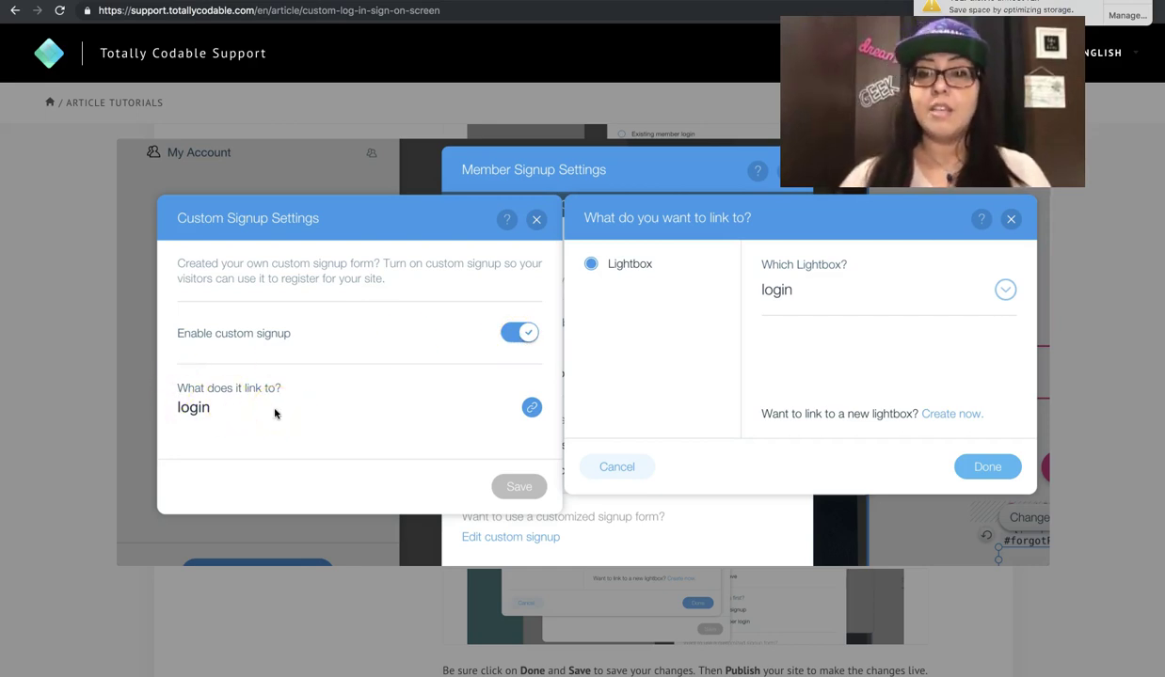
- Point out the Lightbox option and login selection in the enlarged image, then close it
{"action": "left_click", "coordinate": [625, 261]}
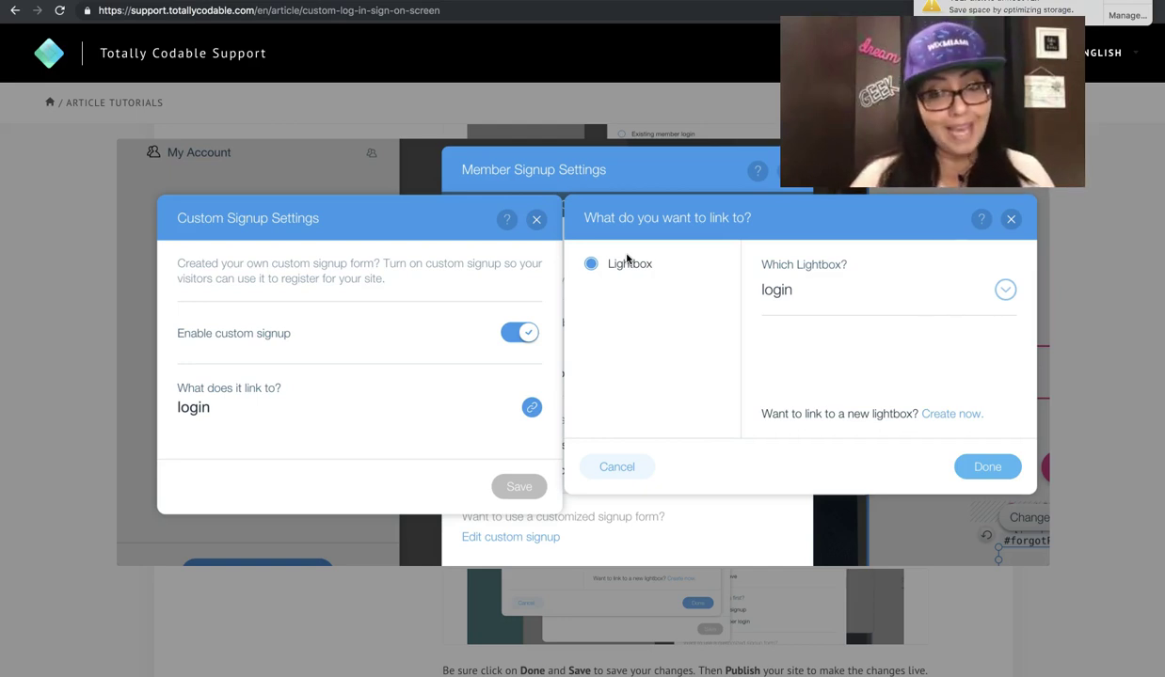
{"action": "left_click_drag", "start_coordinate": [750, 273], "coordinate": [814, 296]}
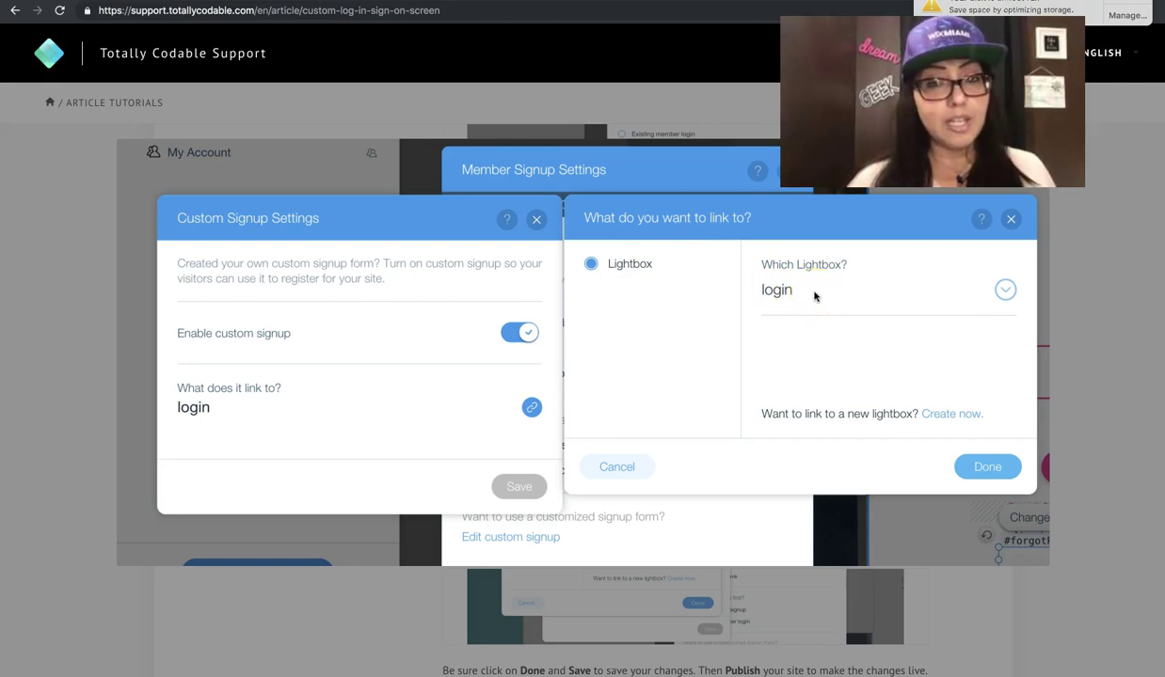
{"action": "left_click_drag", "start_coordinate": [974, 470], "coordinate": [515, 501]}
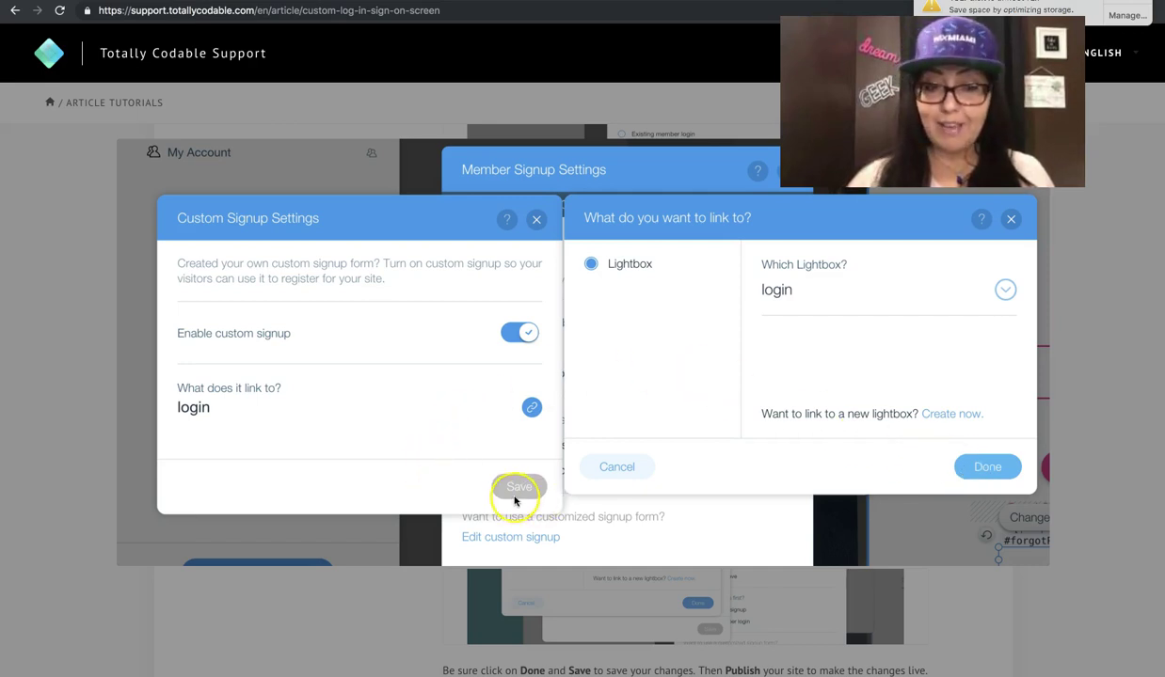
{"action": "left_click", "coordinate": [1103, 245]}
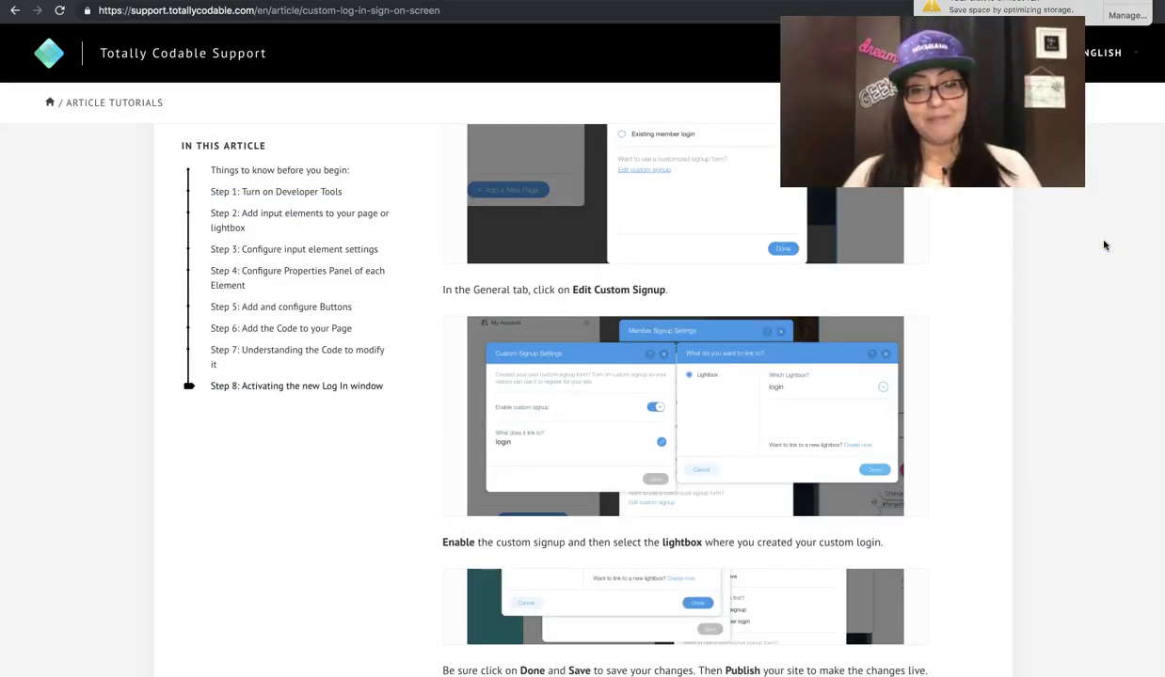
- Scroll past the feedback question to the Related Content and Still Need Help footer
{"action": "scroll", "coordinate": [614, 365], "scroll_direction": "down", "scroll_amount": 5}
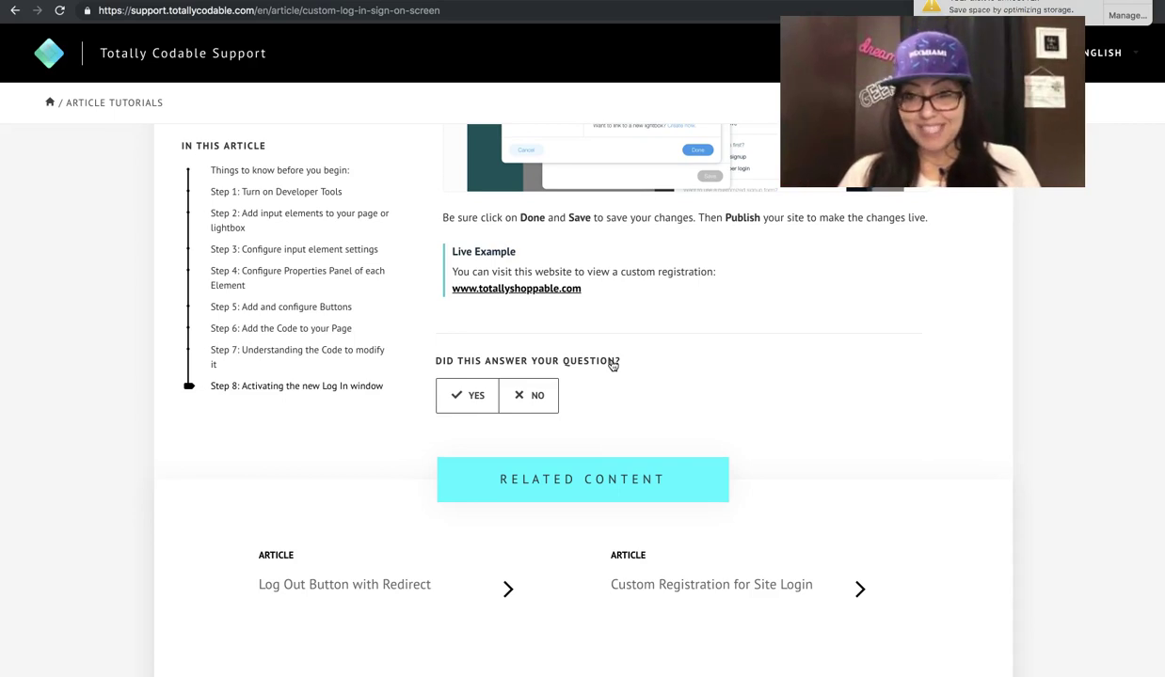
{"action": "scroll", "coordinate": [611, 365], "scroll_direction": "down", "scroll_amount": 1}
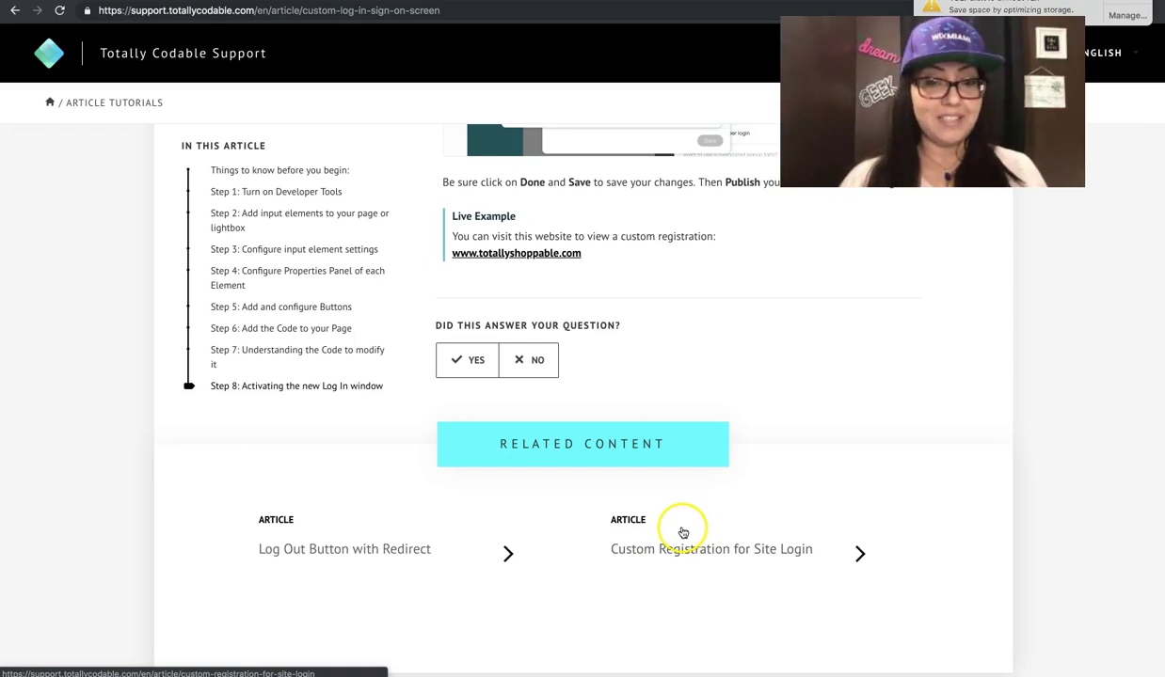
{"action": "scroll", "coordinate": [574, 473], "scroll_direction": "down", "scroll_amount": 3}
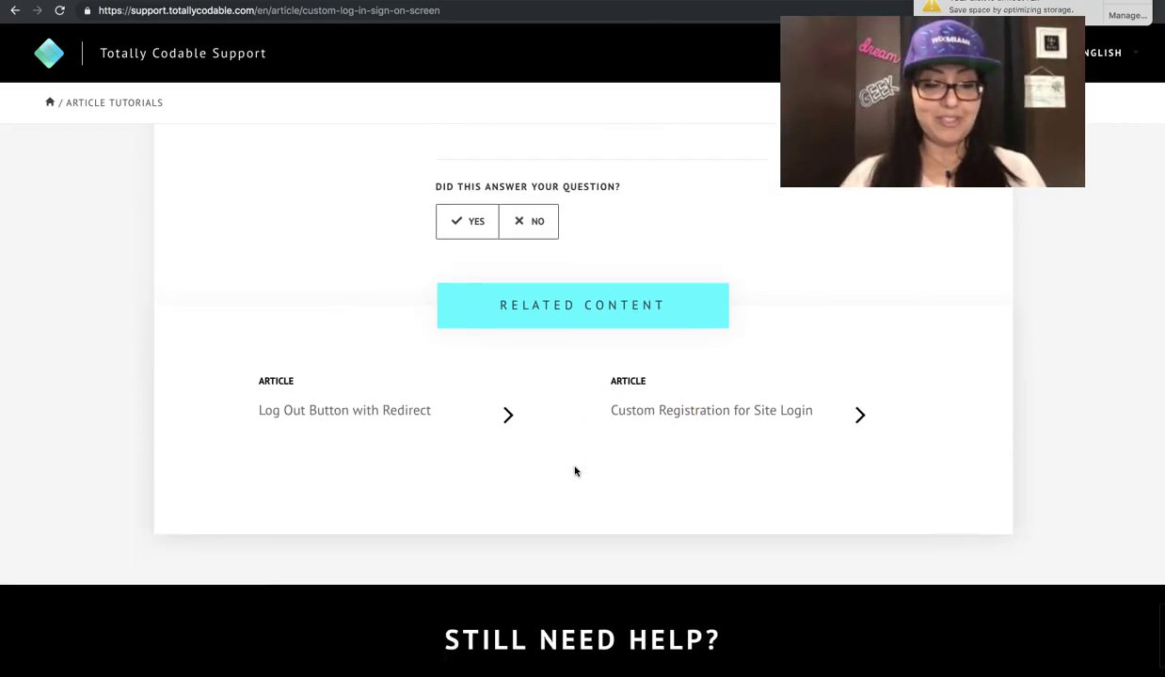
{"action": "scroll", "coordinate": [575, 471], "scroll_direction": "down", "scroll_amount": 2}
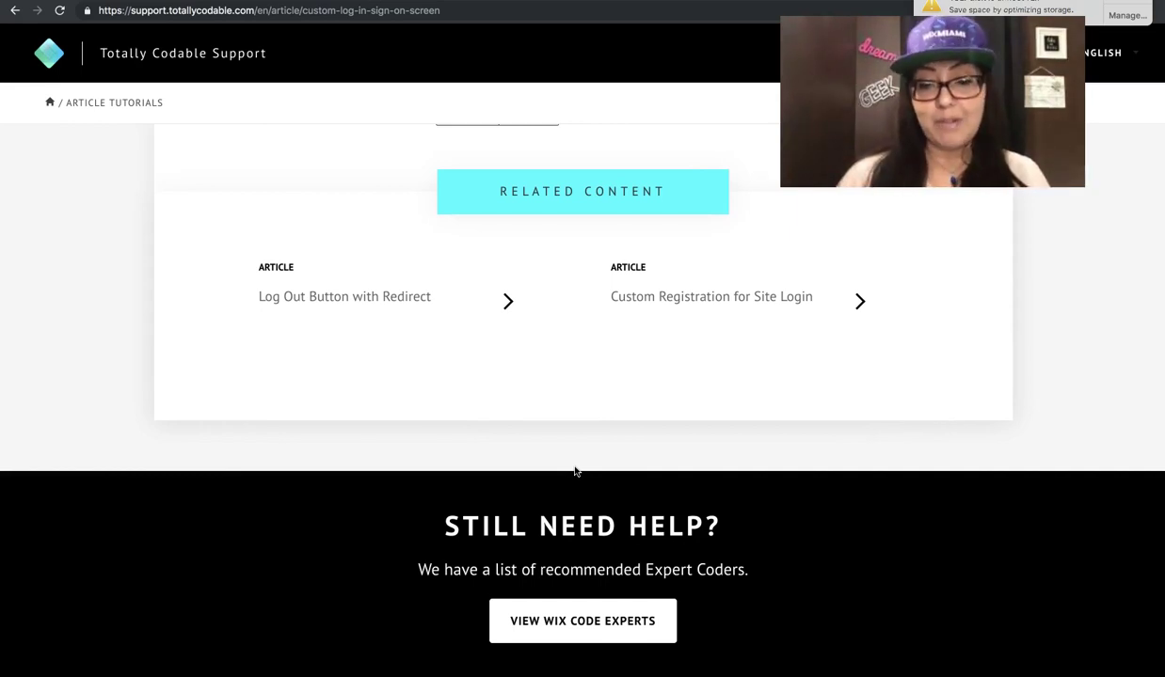
- Browse the featured Wix Code experts list and open the WonderWix coder's profile
{"action": "left_click", "coordinate": [575, 641]}
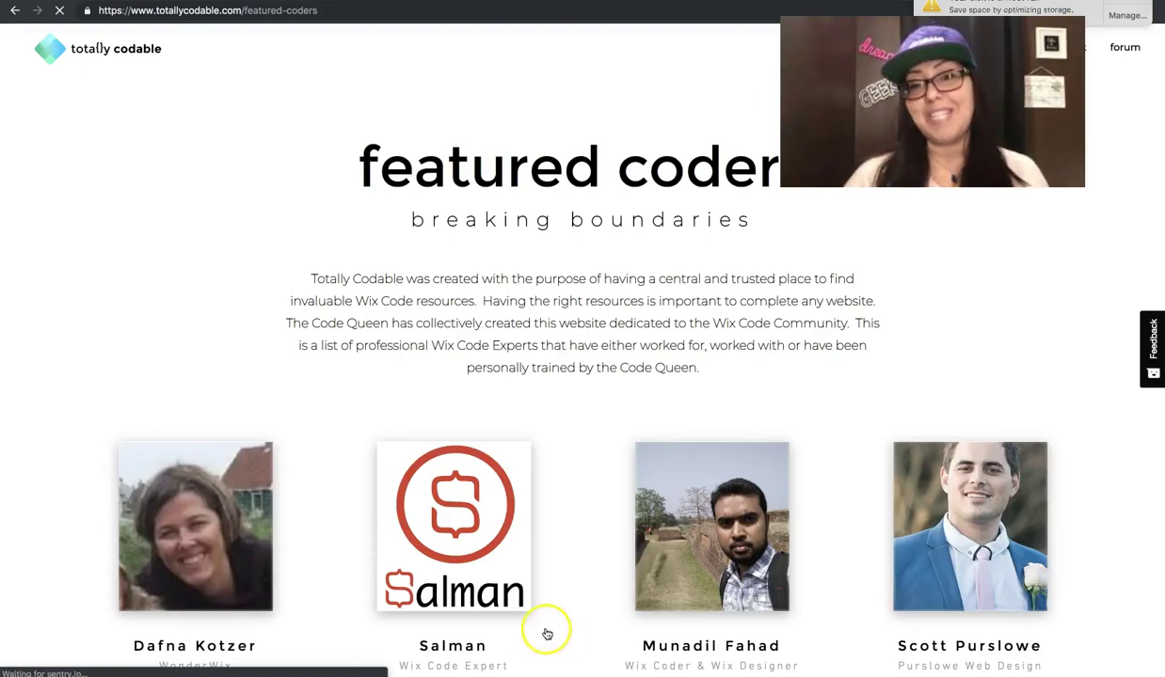
{"action": "scroll", "coordinate": [588, 508], "scroll_direction": "down", "scroll_amount": 2}
{"action": "scroll", "coordinate": [589, 510], "scroll_direction": "down", "scroll_amount": 4}
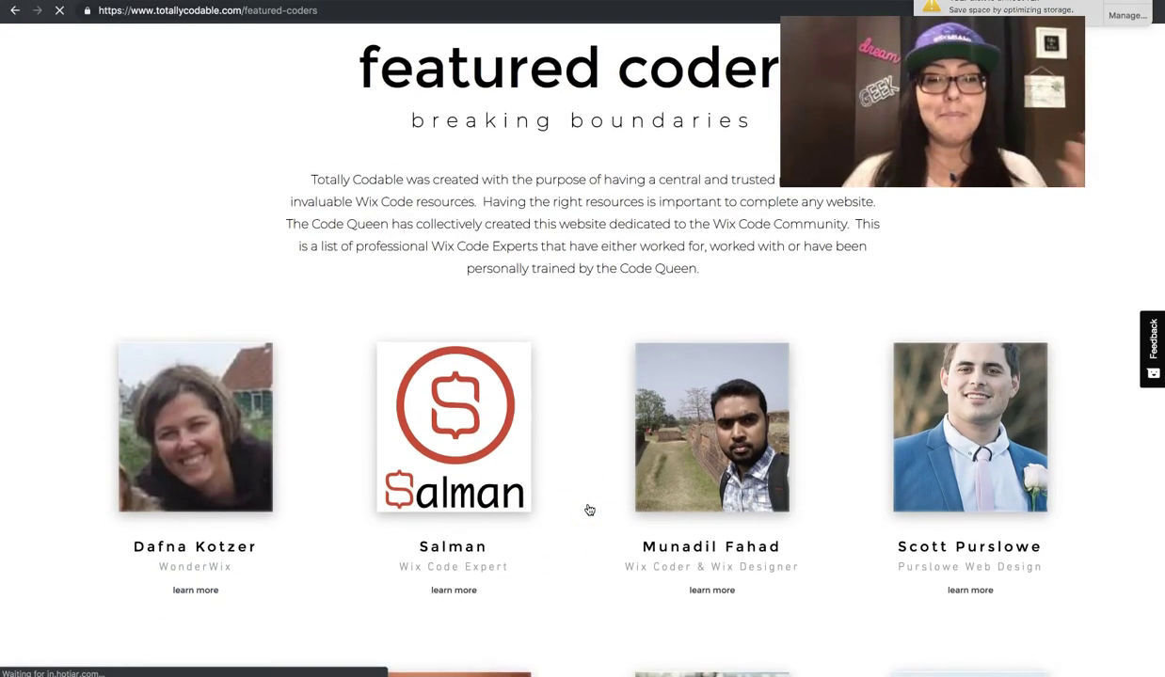
{"action": "scroll", "coordinate": [589, 510], "scroll_direction": "down", "scroll_amount": 4}
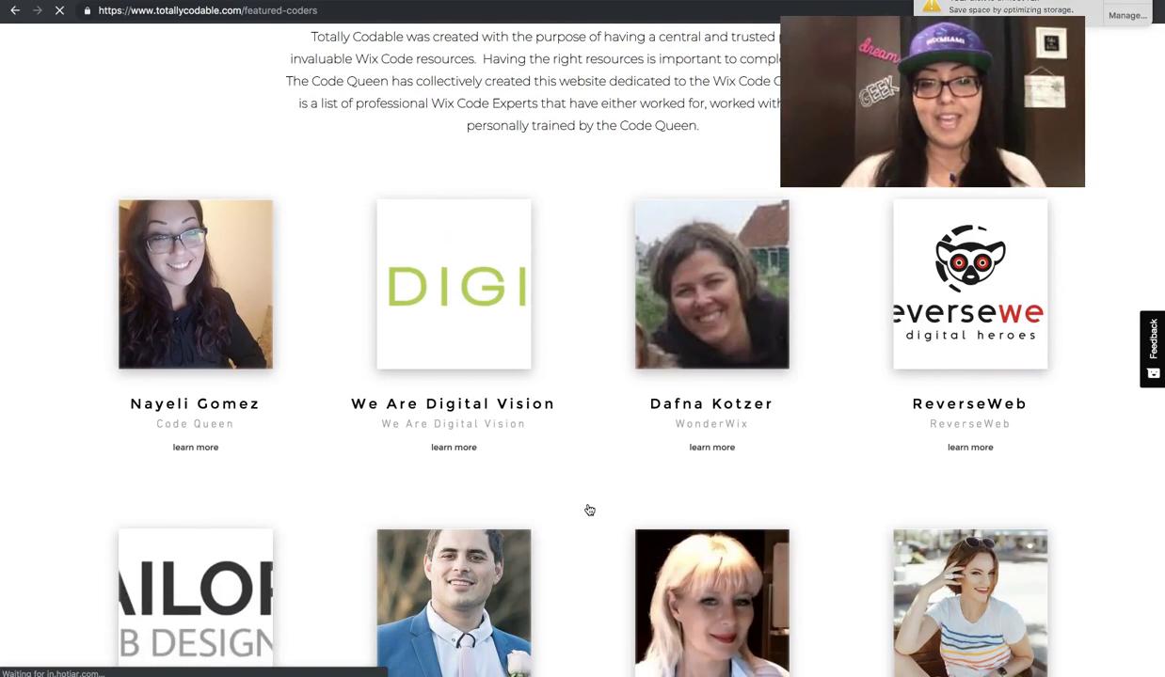
{"action": "scroll", "coordinate": [588, 509], "scroll_direction": "up", "scroll_amount": 1}
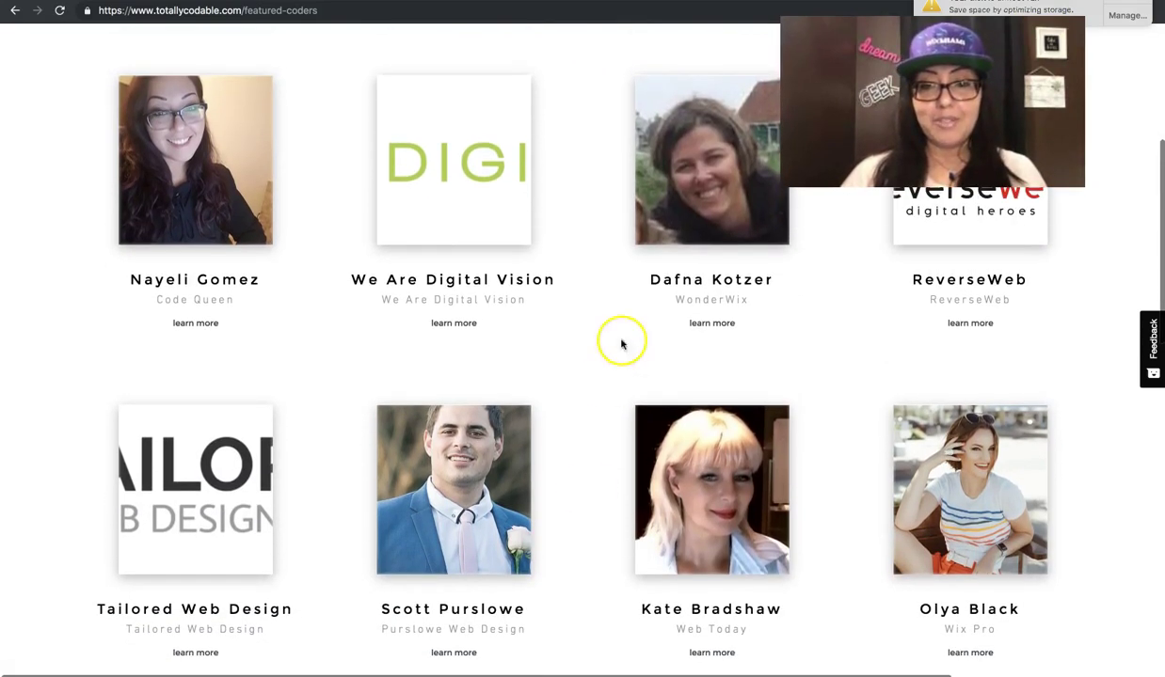
{"action": "left_click", "coordinate": [696, 239]}
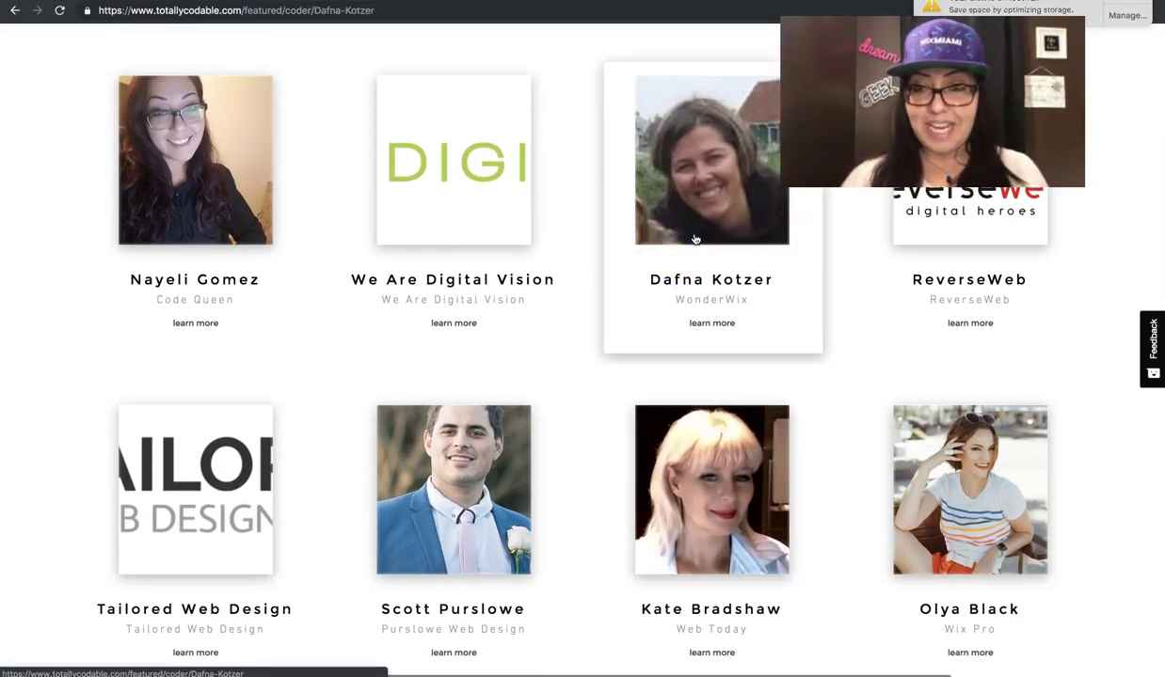